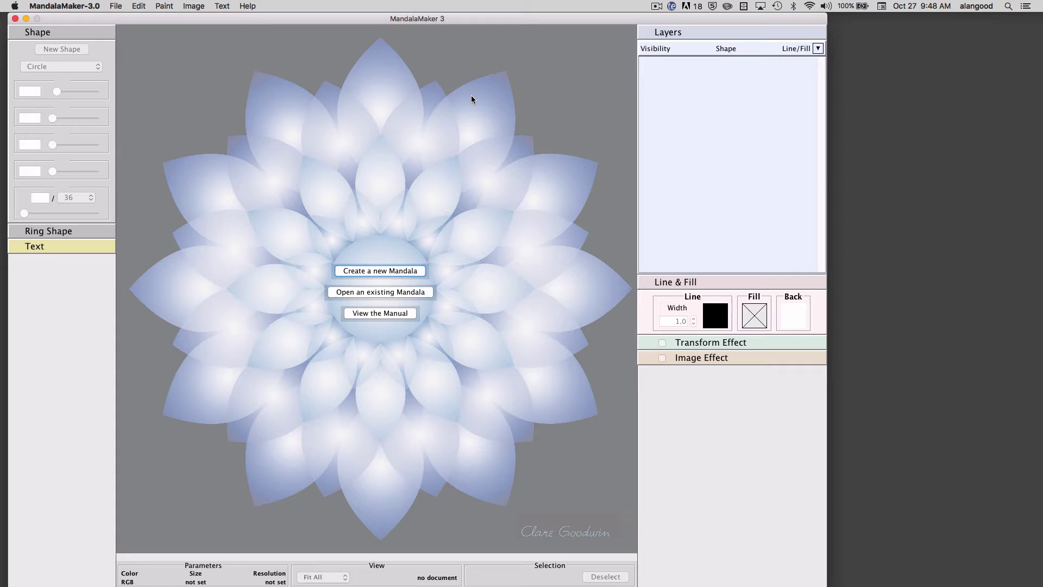
Step: Start a new blank mandala and add a circle layer with radius 142
mouse_move(332, 16)
left_mouse_down()
mouse_move(331, 34)
mouse_move(332, 19)
left_mouse_up()
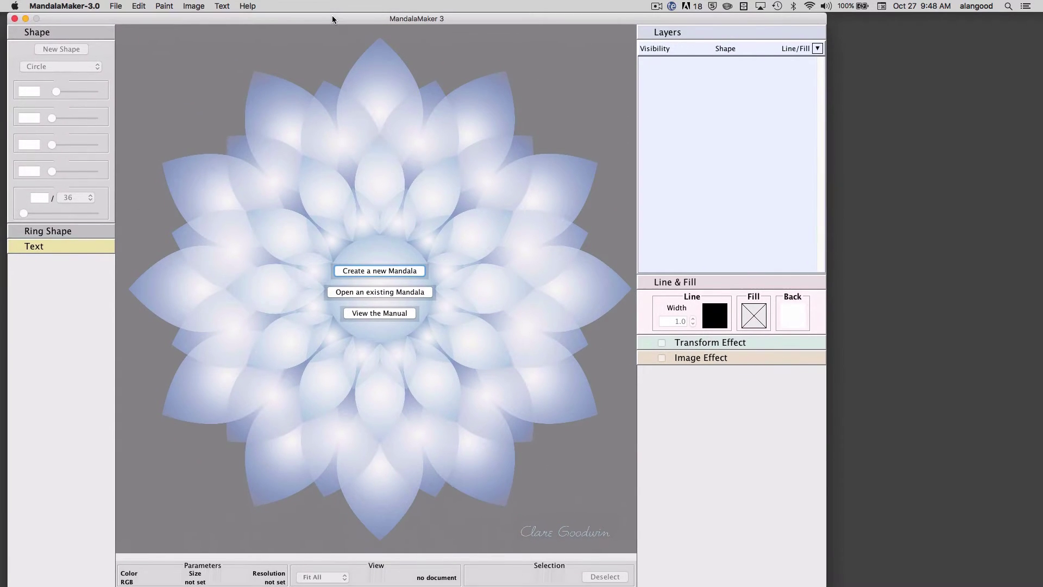
left_click(410, 274)
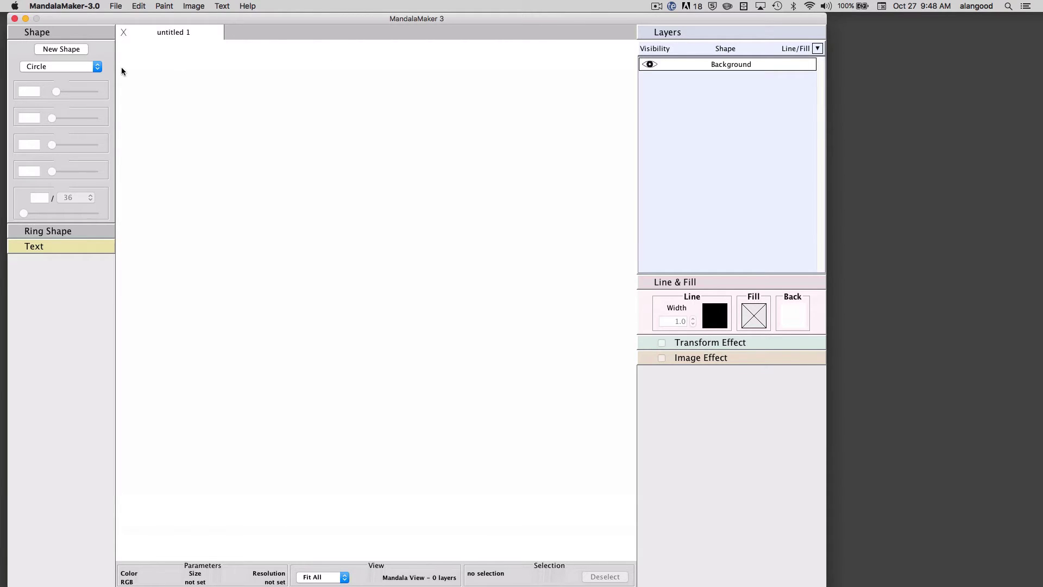
left_click(61, 49)
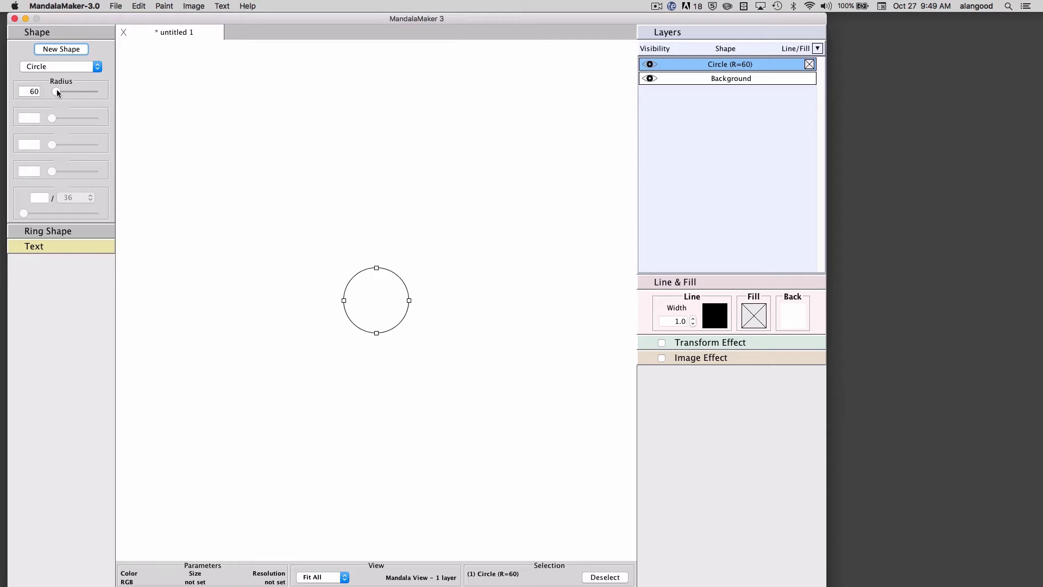
left_click_drag(56, 90, 62, 89)
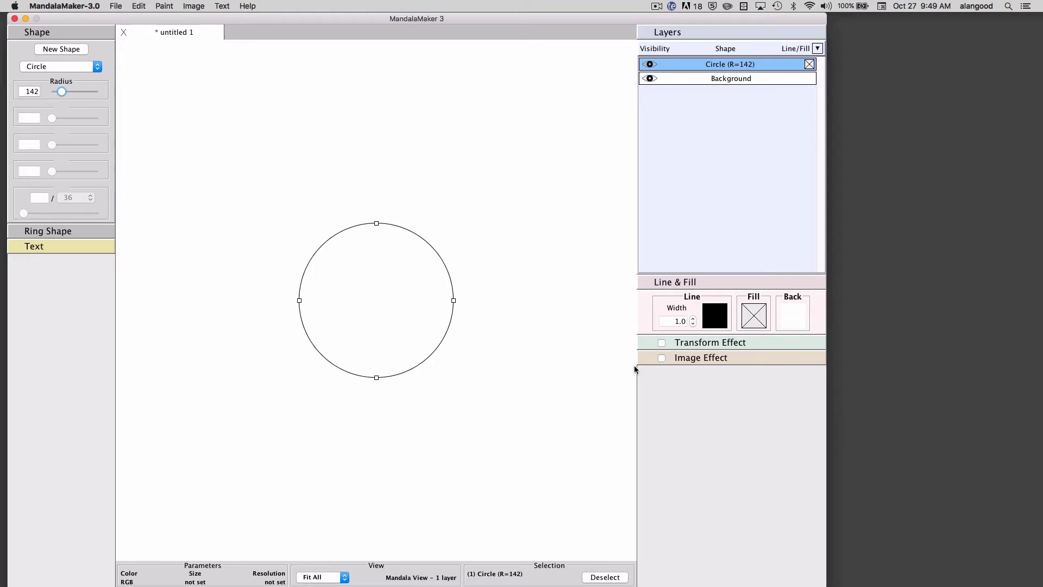
Step: Enable Image Effect and load seaturtle_300dpi.jpg as the circle's fill
left_click(662, 357)
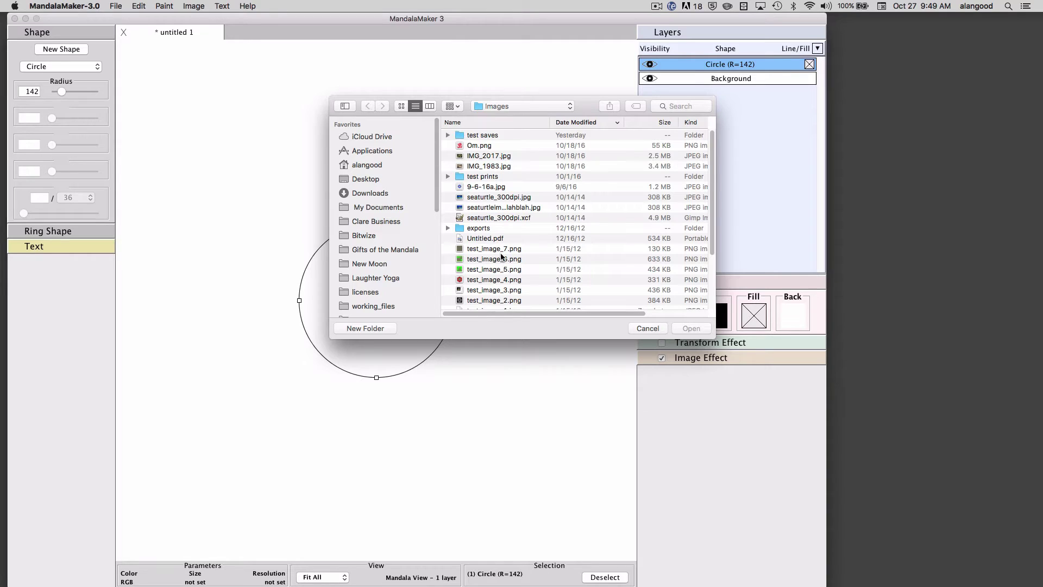
scroll(500, 257, "down", 5)
scroll(500, 256, "up", 3)
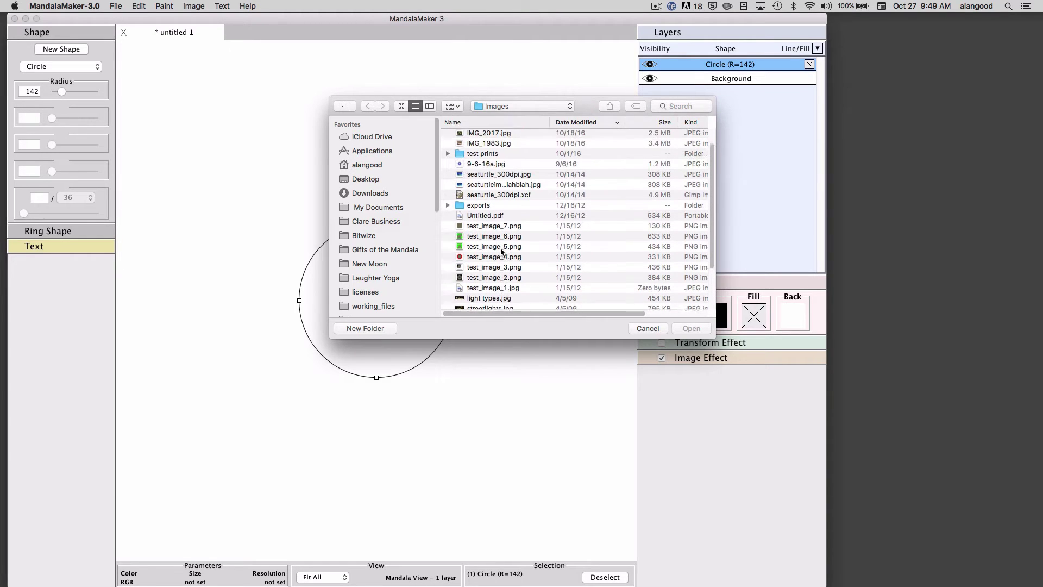
double_click(481, 178)
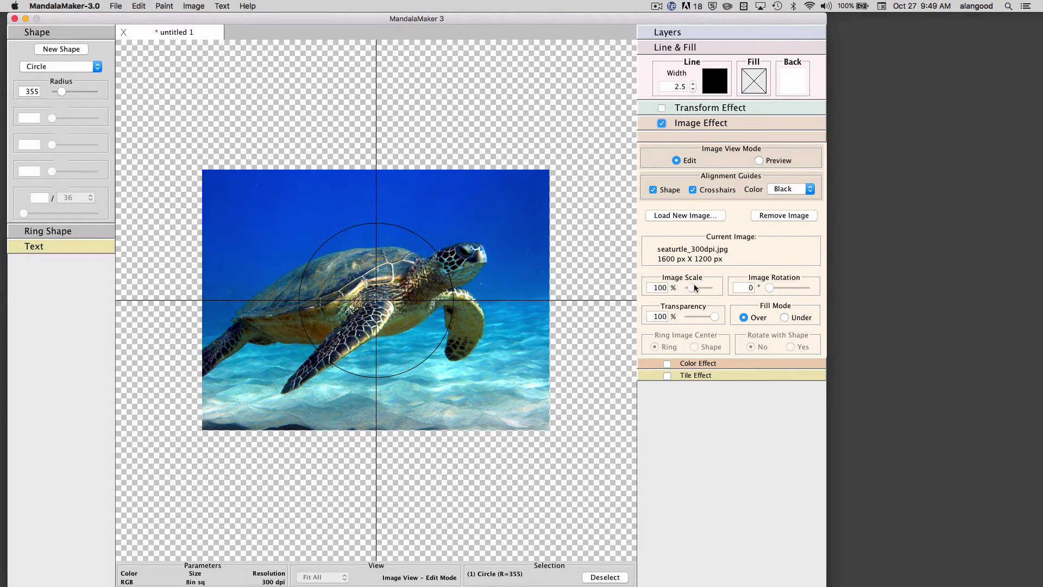
Step: Try the Scale, Rotation and Transparency sliders, then shift the turtle left over the circle
left_click_drag(693, 285, 692, 288)
mouse_move(769, 284)
left_mouse_down()
mouse_move(779, 282)
mouse_move(758, 283)
left_mouse_up()
mouse_move(714, 319)
left_mouse_down()
mouse_move(693, 315)
mouse_move(719, 317)
left_mouse_up()
left_click_drag(498, 216, 441, 213)
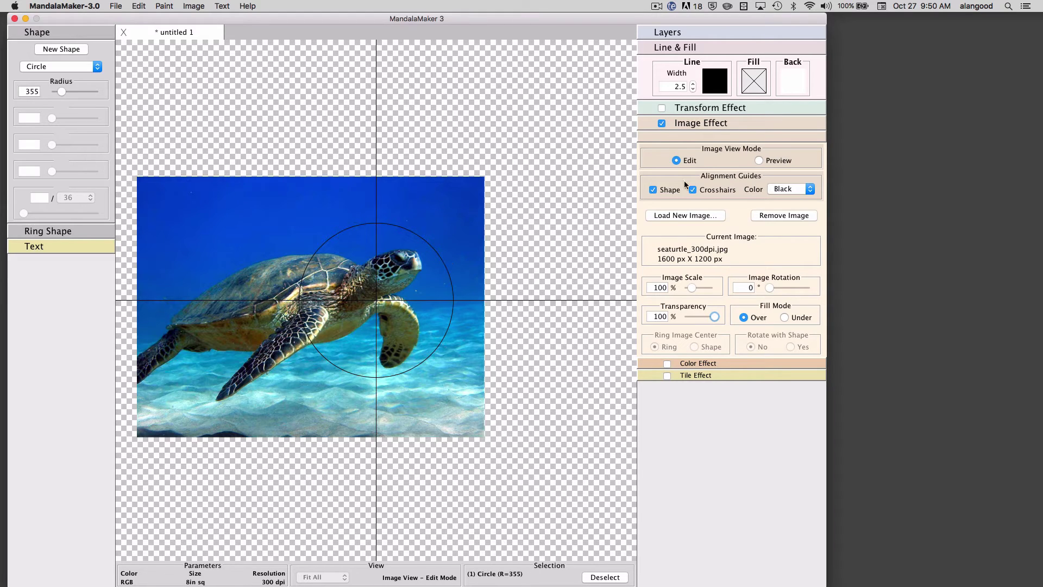
Step: Preview the turtle clipped to the circle and raise the radius from 355 to 395
left_click(760, 161)
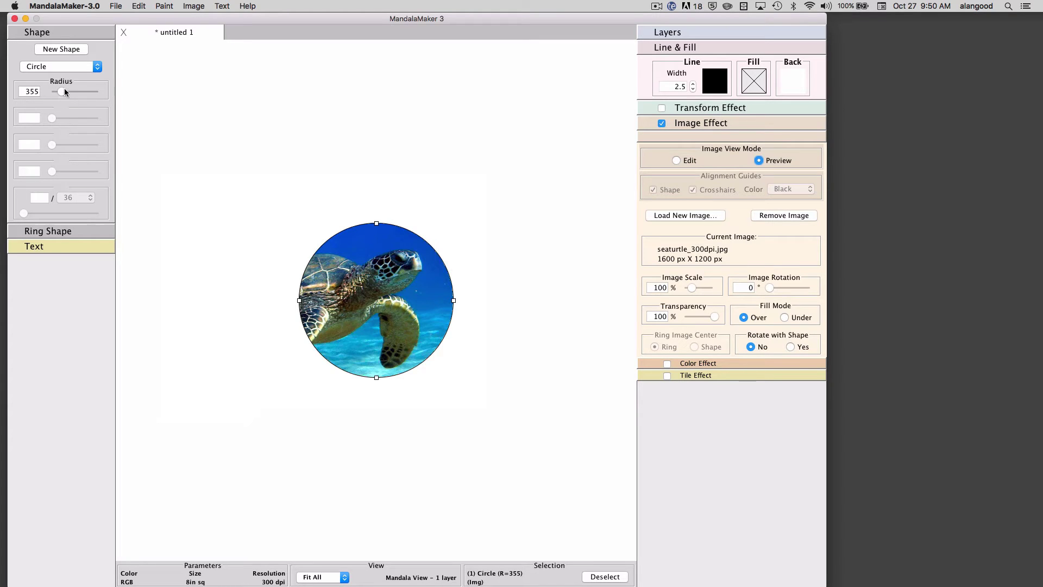
left_click_drag(64, 89, 66, 91)
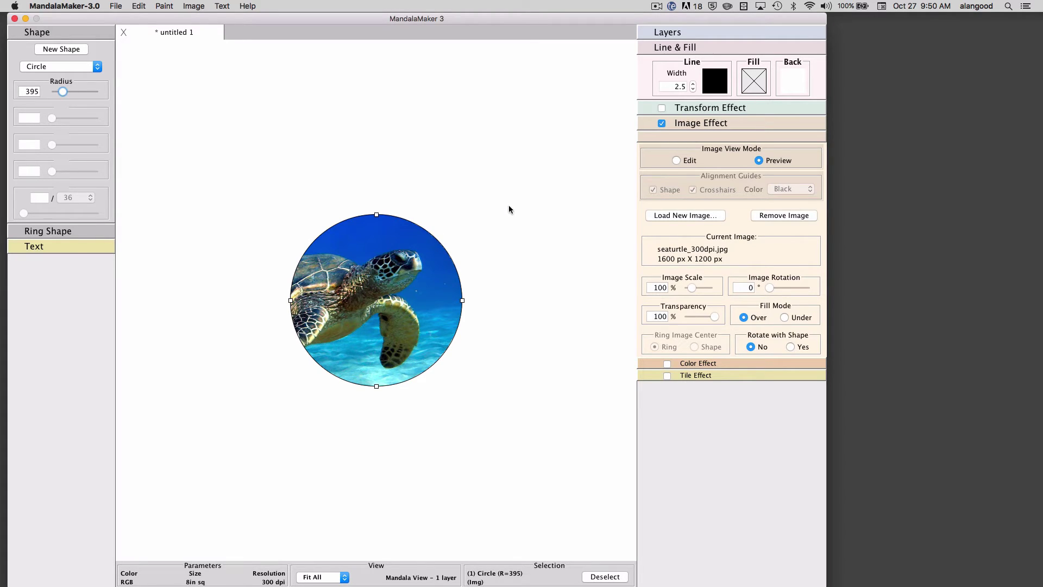
Step: Return to Edit view, enable Color Effect and try lowering the green intensity
left_click(676, 160)
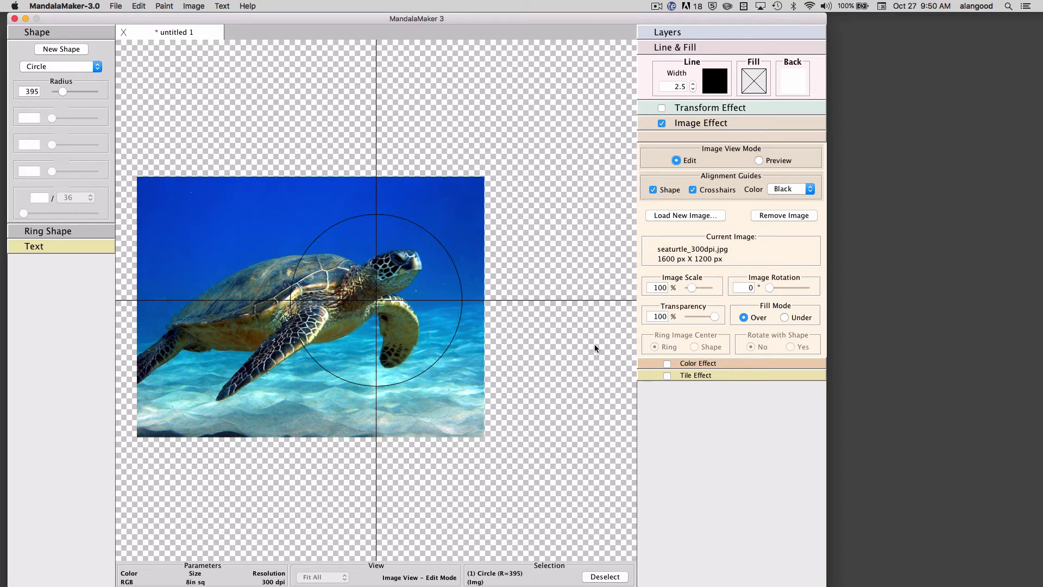
left_click(666, 363)
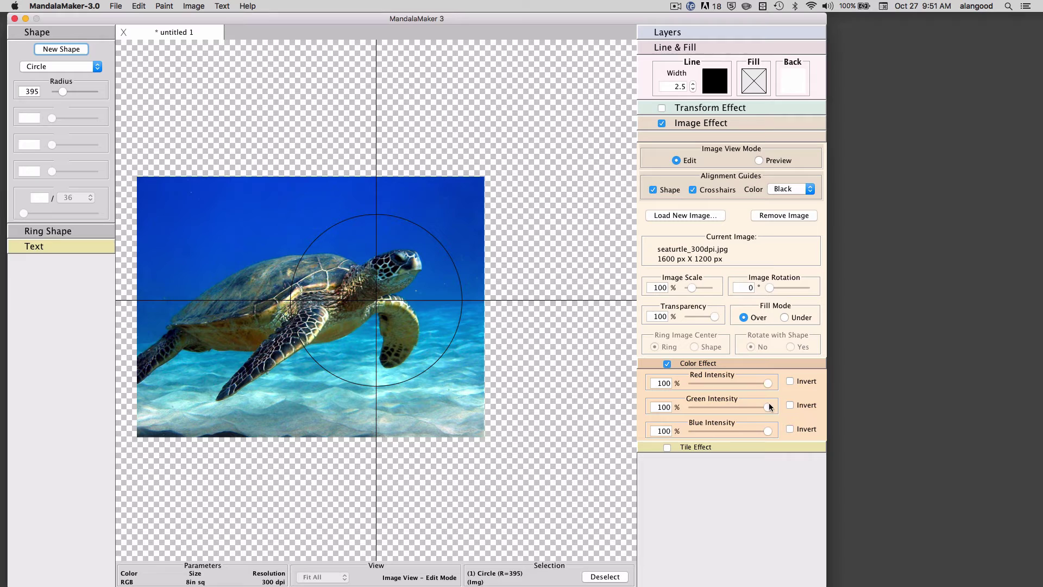
left_click_drag(769, 407, 780, 428)
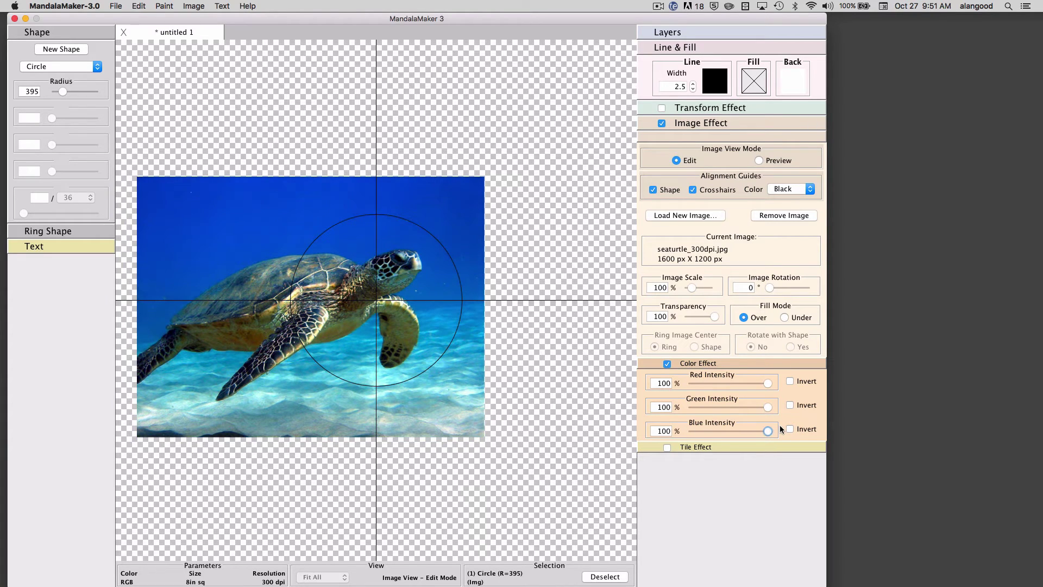
Step: Invert the red, green and blue channels so the turtle turns warm orange
left_click(790, 380)
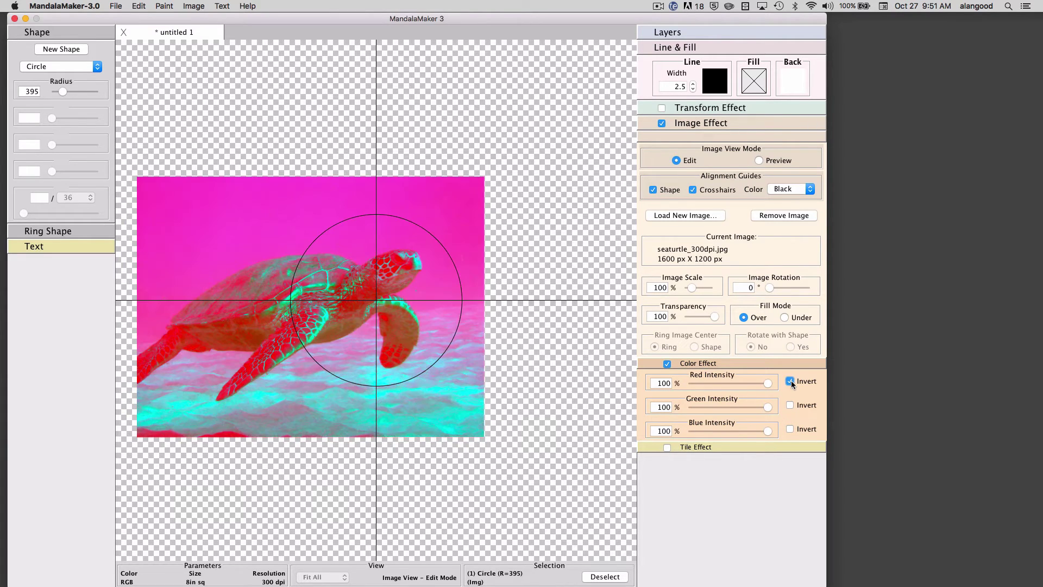
left_click(790, 381)
left_click(790, 405)
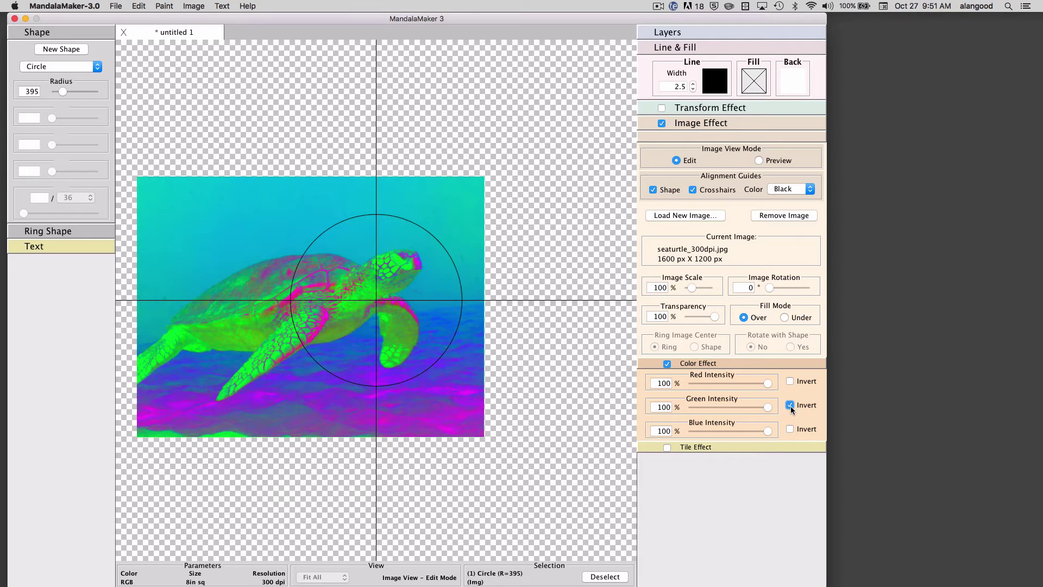
left_click(790, 405)
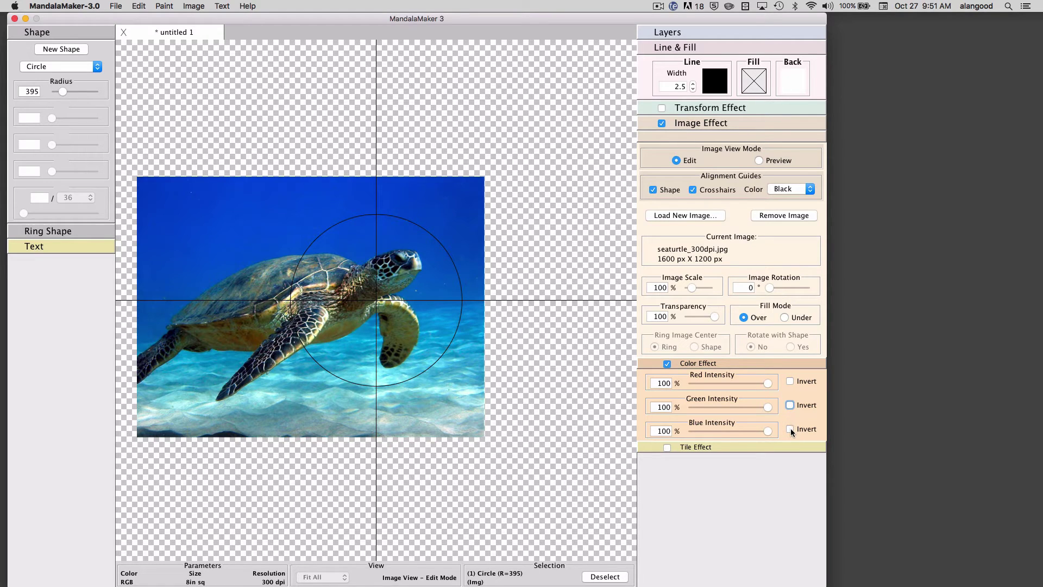
left_click(790, 429)
left_click(790, 406)
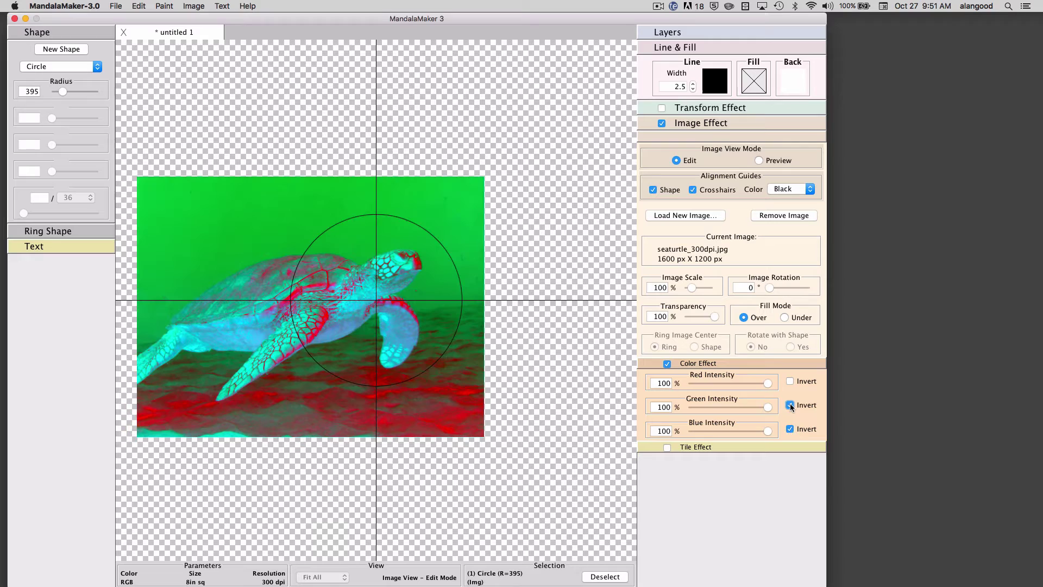
left_click(790, 381)
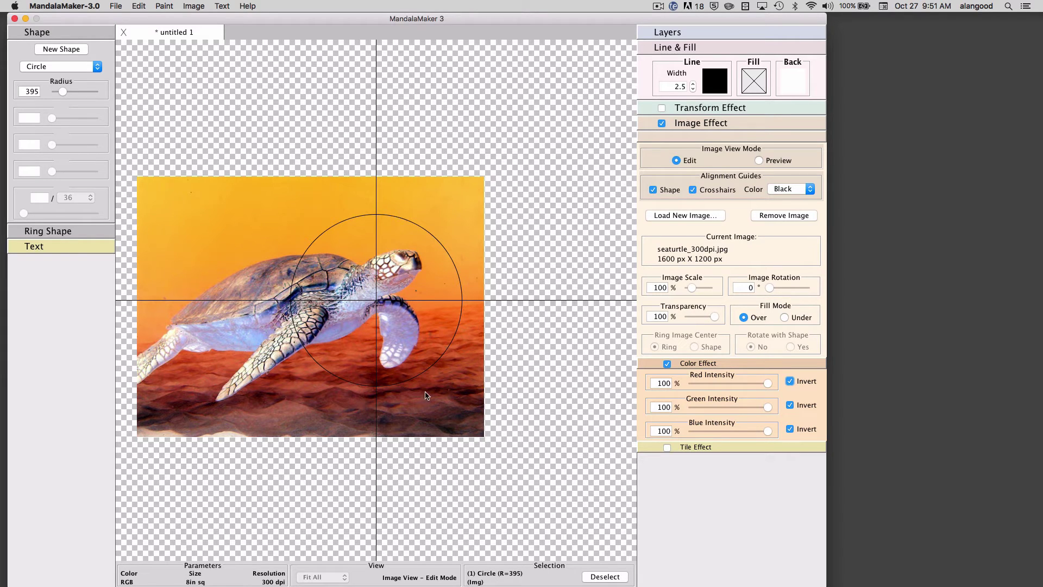
Step: Enable square tiling at 113 wide by 122 high, covering the turtle image's seabed
left_click(667, 447)
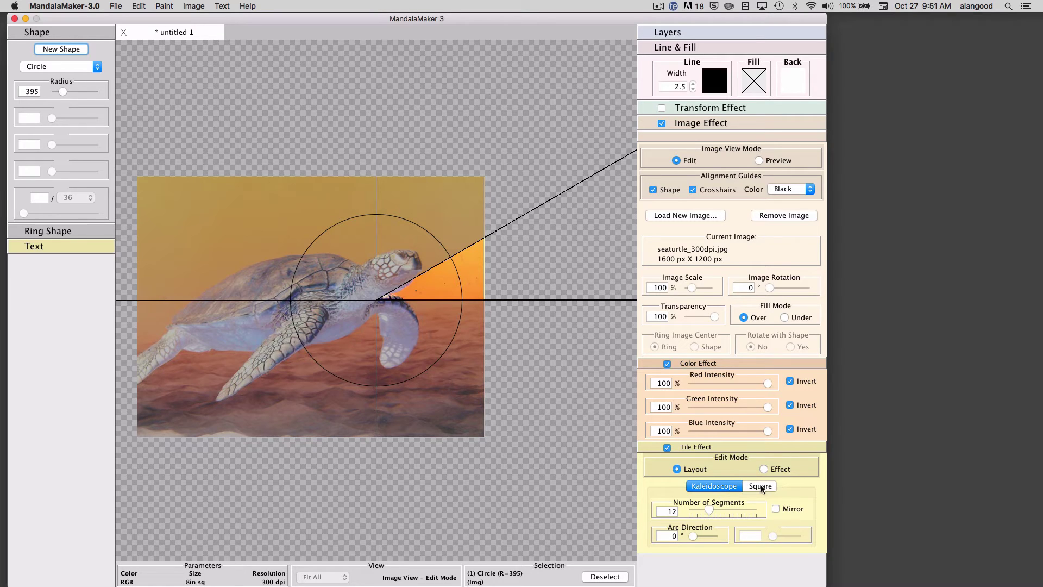
left_click(760, 486)
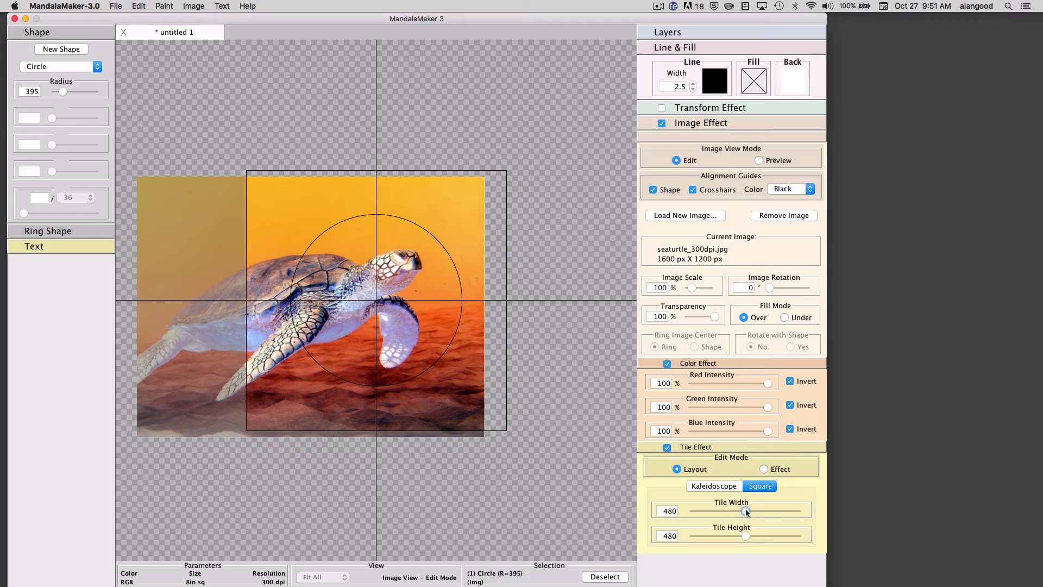
left_click_drag(746, 511, 706, 510)
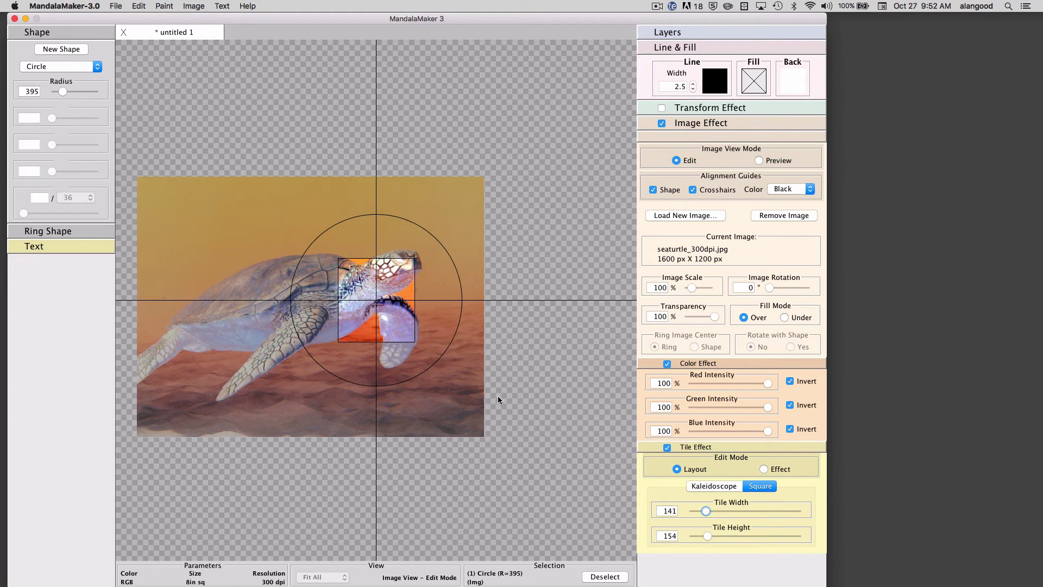
left_click_drag(283, 298, 220, 209)
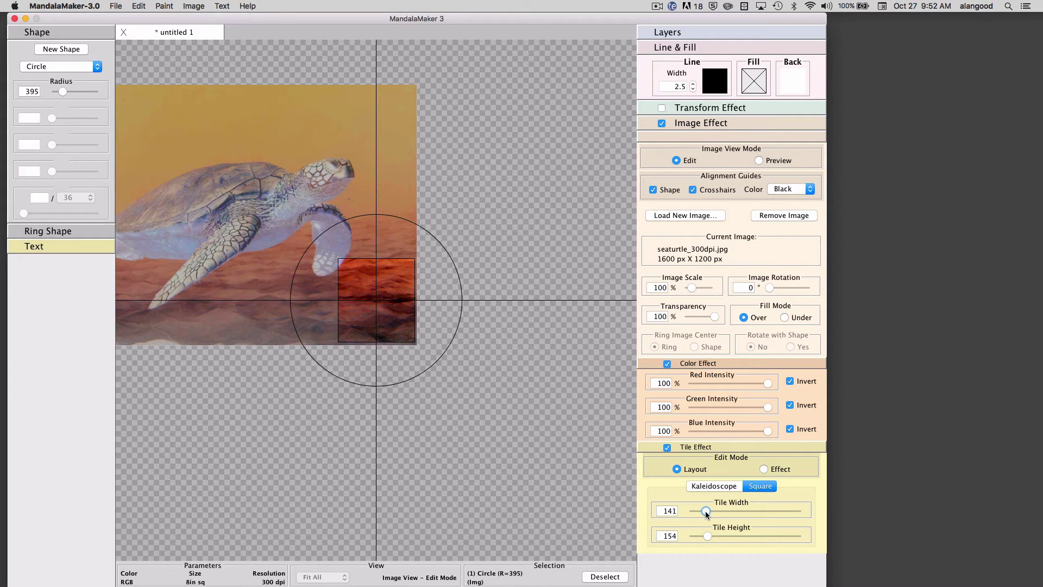
left_click_drag(708, 535, 701, 511)
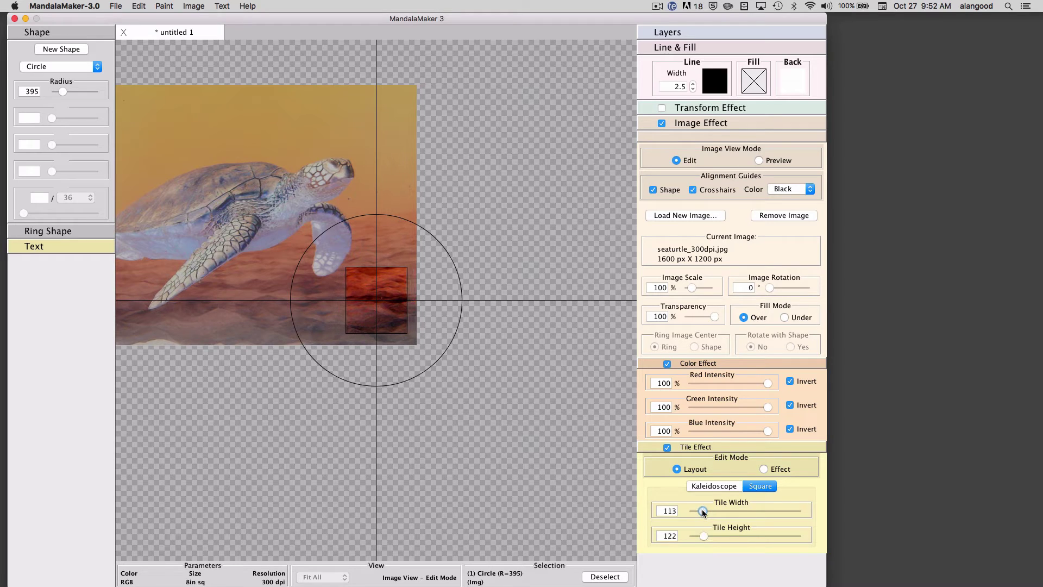
Step: Show the repeated tile pattern, preview it inside the circle, then return to Edit
left_click(762, 469)
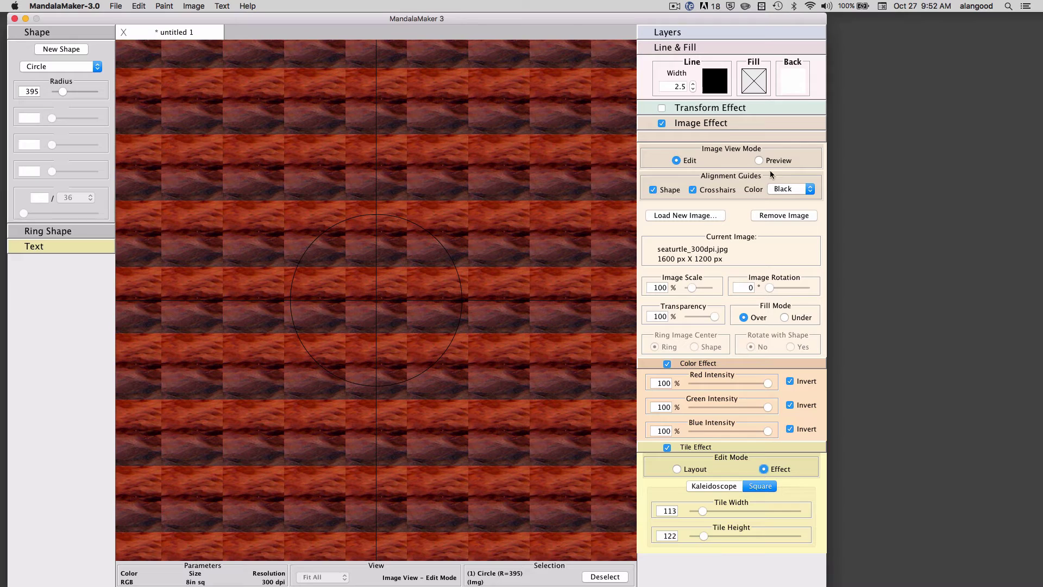
left_click(759, 160)
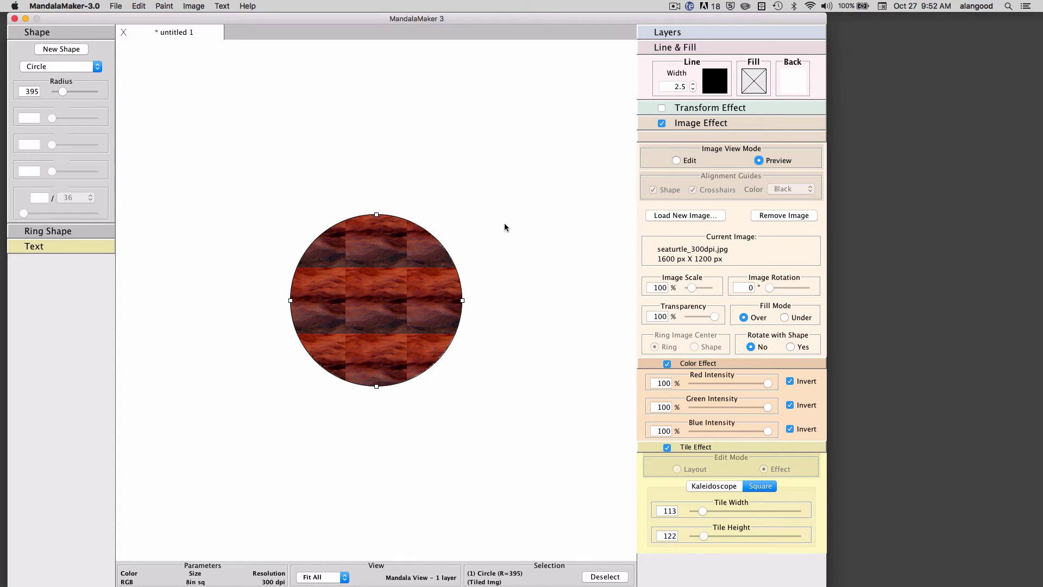
left_click(677, 158)
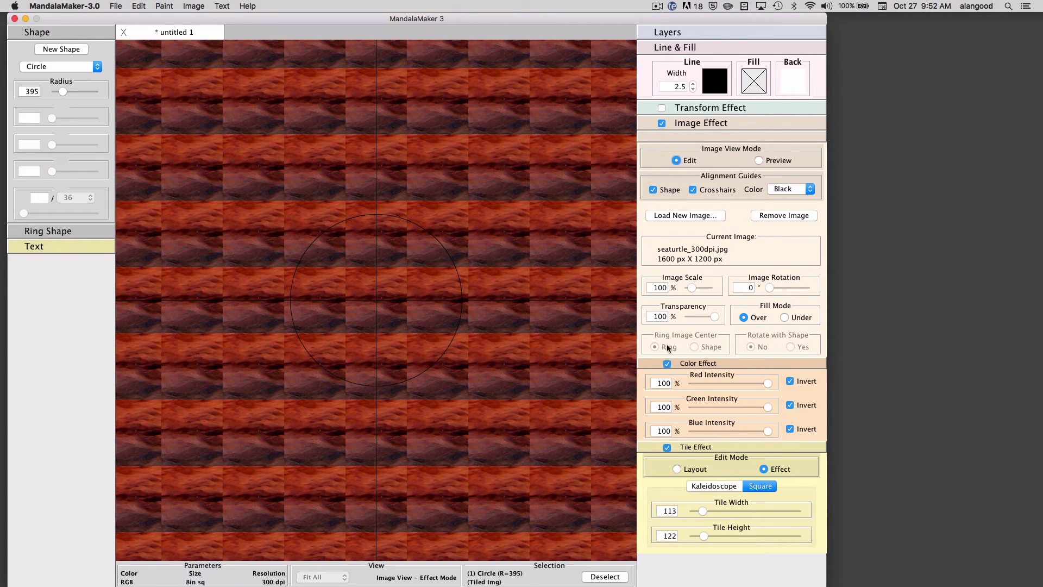
Step: Switch tiling to a 16-segment kaleidoscope at a 23° arc, with the turtle's head in the wedge
left_click(677, 468)
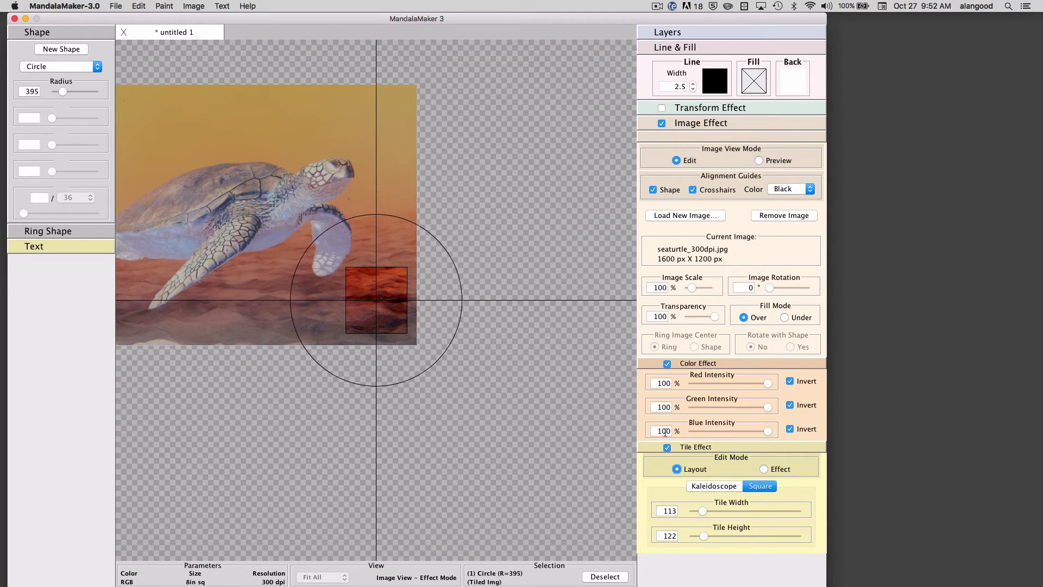
left_click(713, 486)
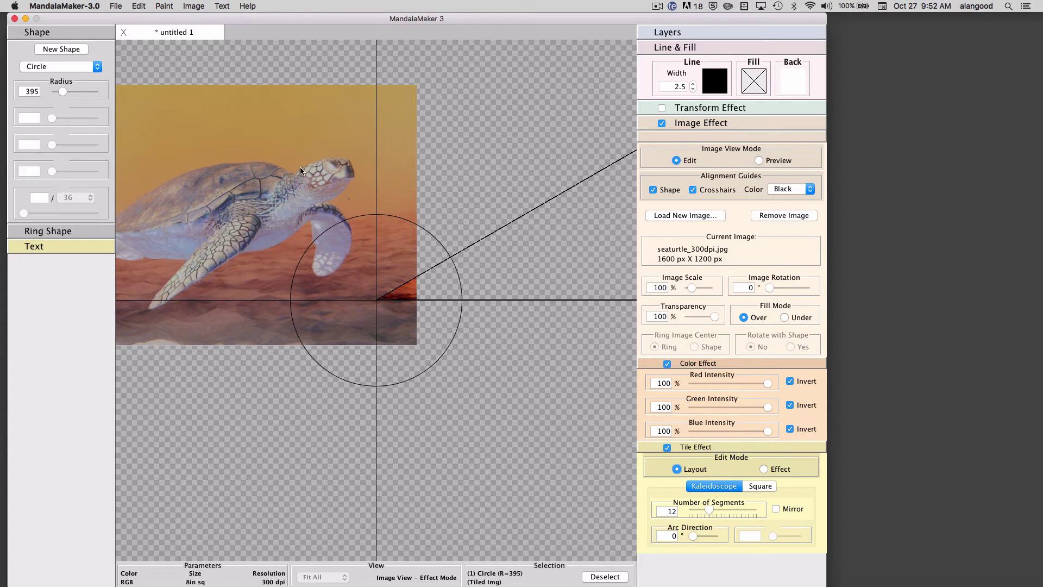
left_click_drag(300, 183, 447, 199)
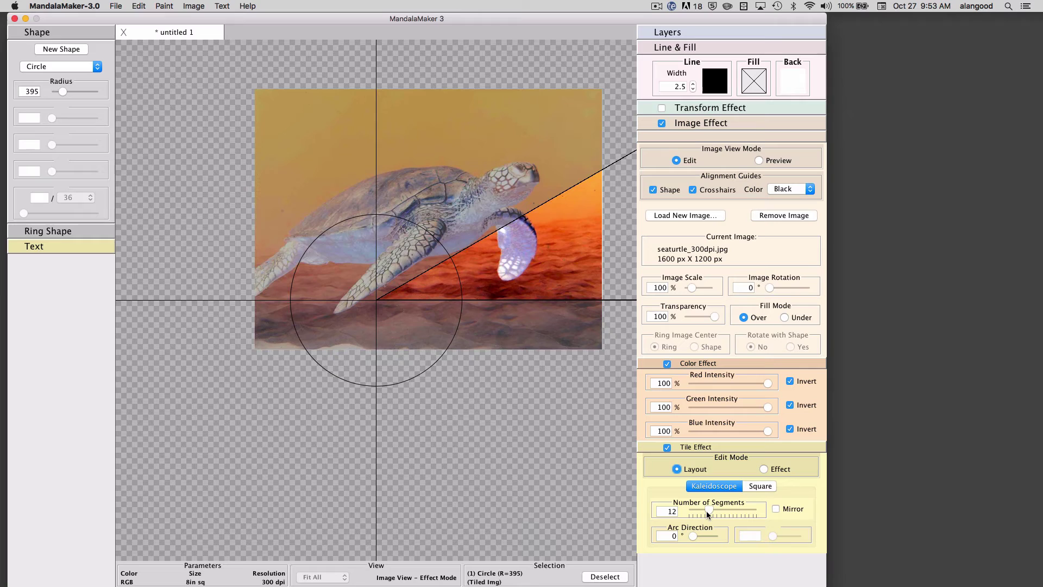
left_click_drag(706, 511, 719, 508)
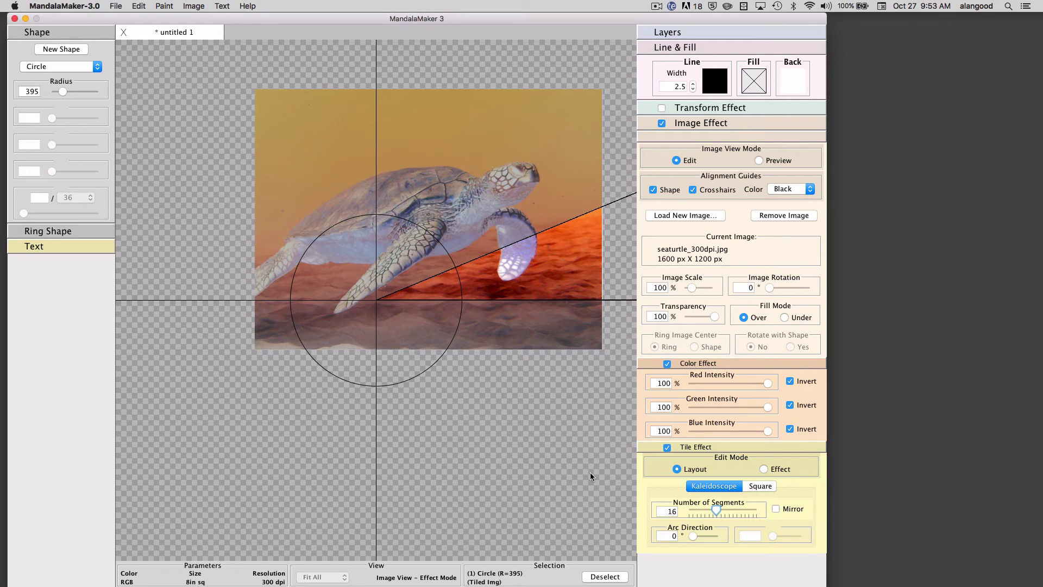
mouse_move(691, 536)
left_mouse_down()
mouse_move(710, 533)
mouse_move(694, 535)
left_mouse_up()
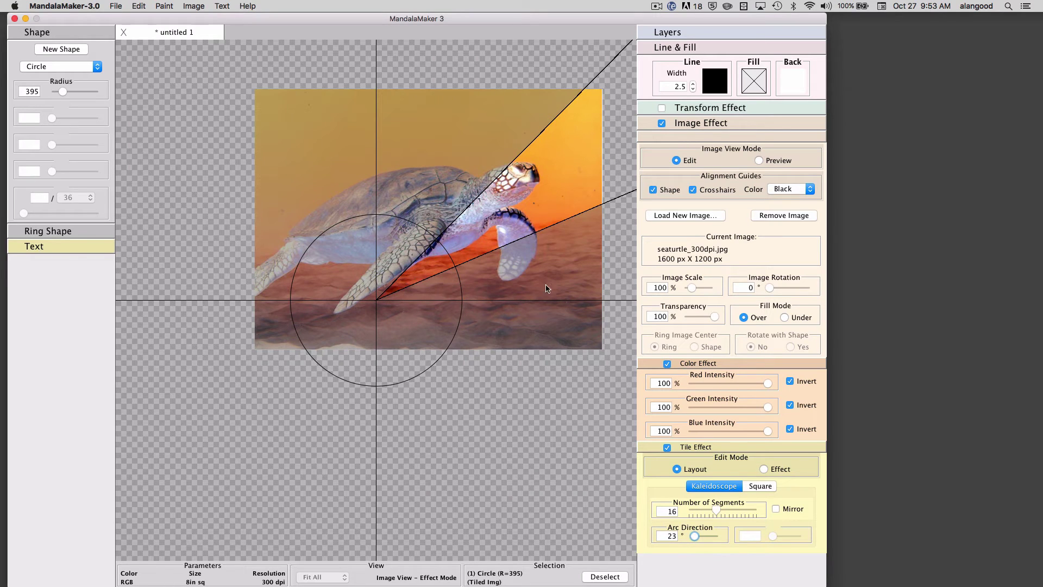
mouse_move(531, 199)
left_mouse_down()
mouse_move(531, 268)
mouse_move(556, 203)
mouse_move(496, 230)
mouse_move(532, 203)
mouse_move(537, 215)
mouse_move(534, 175)
mouse_move(551, 195)
left_mouse_up()
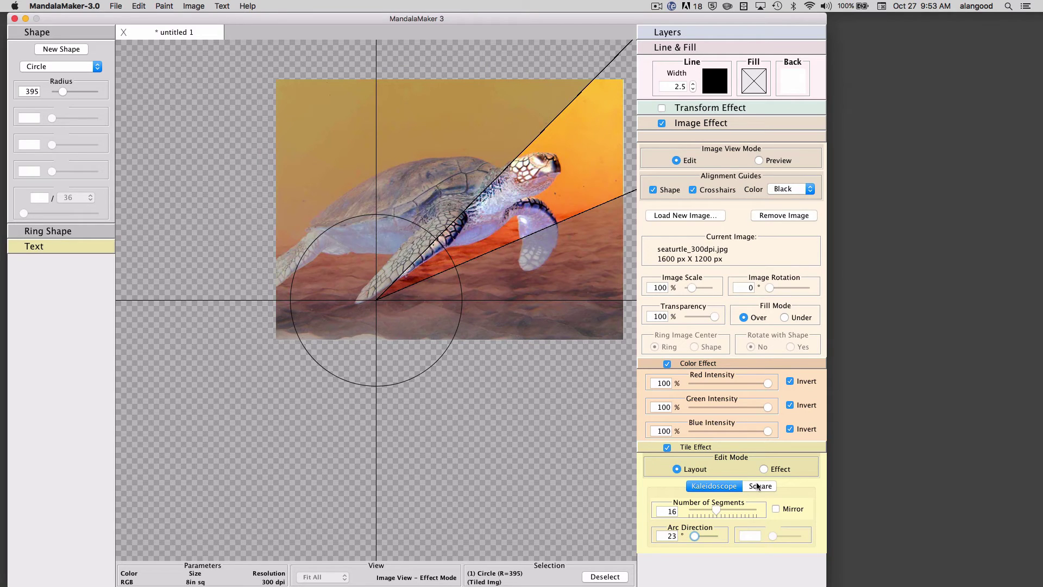
Step: Show the kaleidoscope in Effect mode and turn on Mirror for alternate segments
left_click(764, 467)
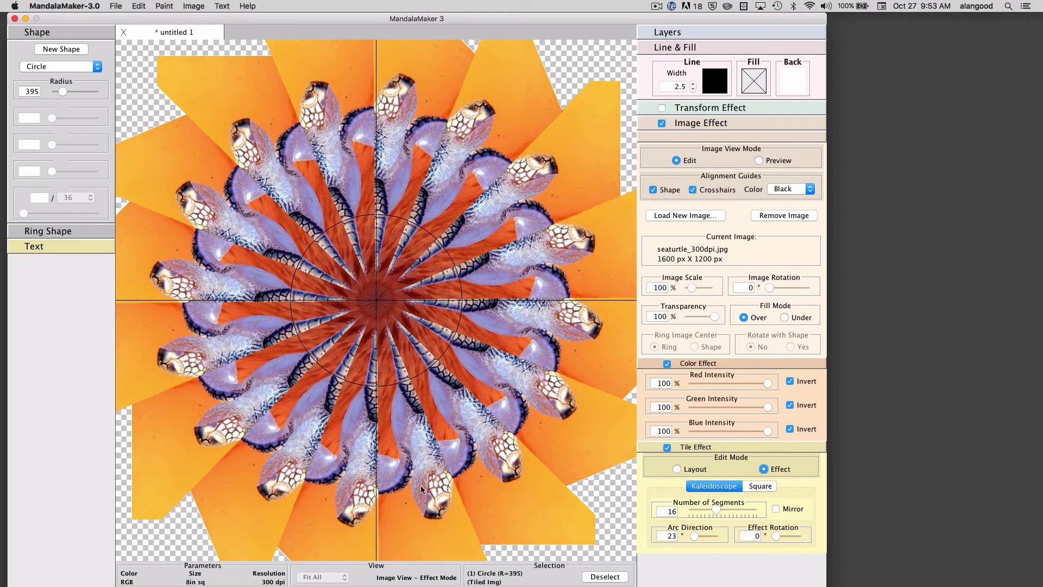
left_click(776, 508)
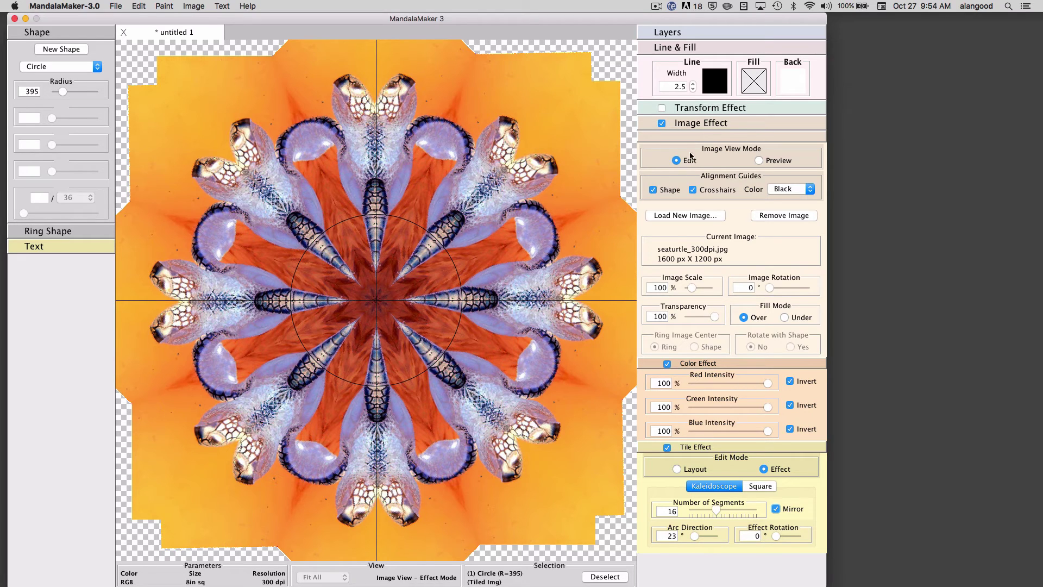
Step: Preview the kaleidoscope, enlarge the circle to radius 771, then change the shape to Ring of Shapes
left_click(759, 160)
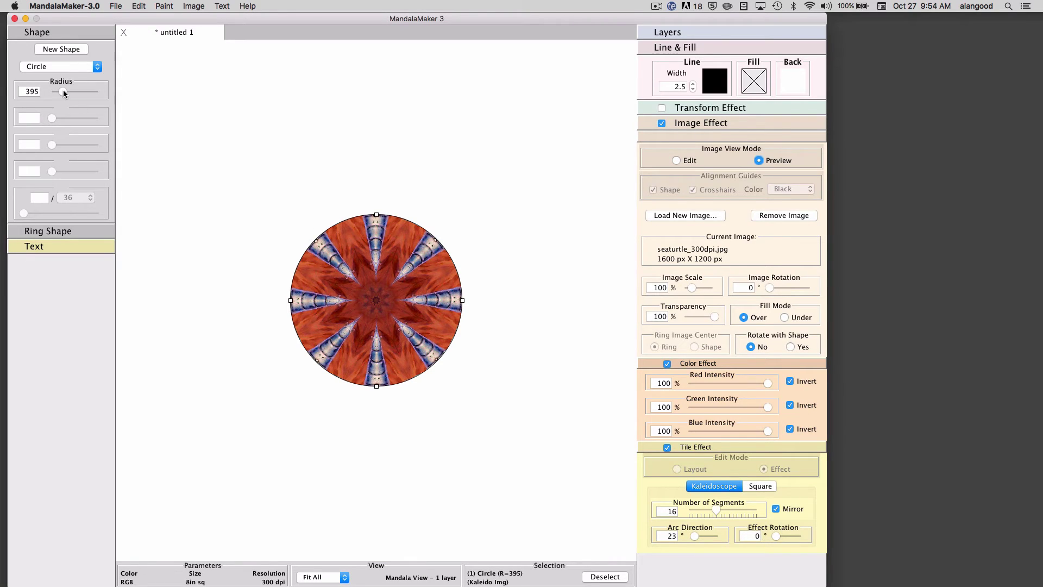
left_click_drag(63, 91, 74, 91)
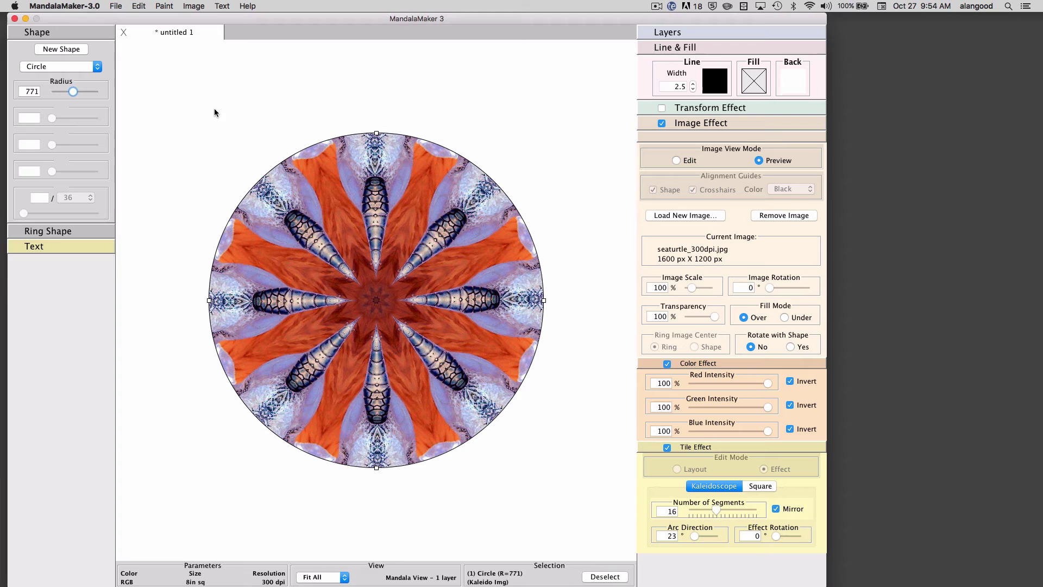
left_click(94, 67)
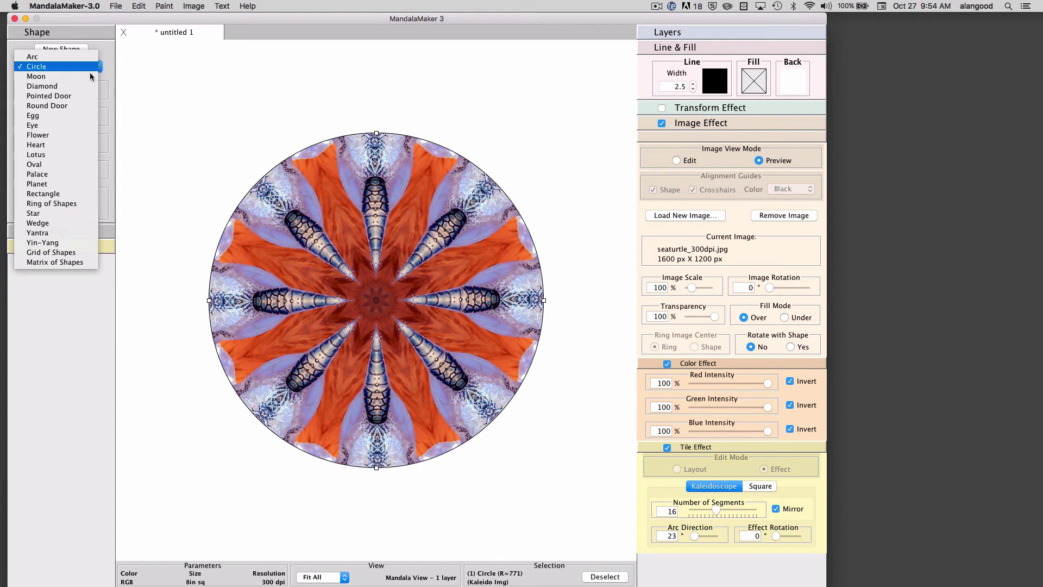
left_click(56, 203)
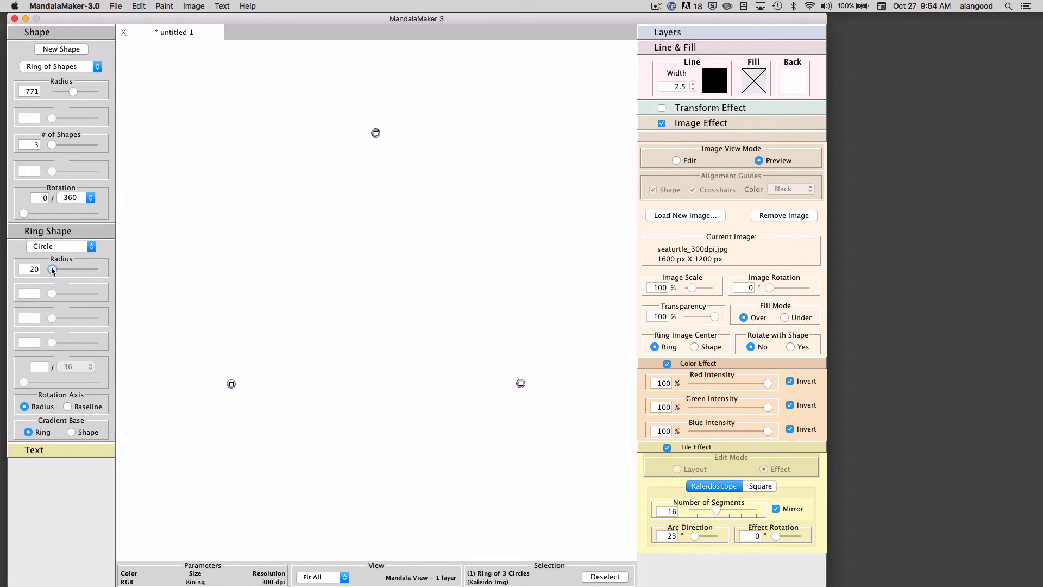
Step: Set the ring to 8 circles of radius 257, each centring its own kaleidoscope
left_click_drag(52, 269, 63, 270)
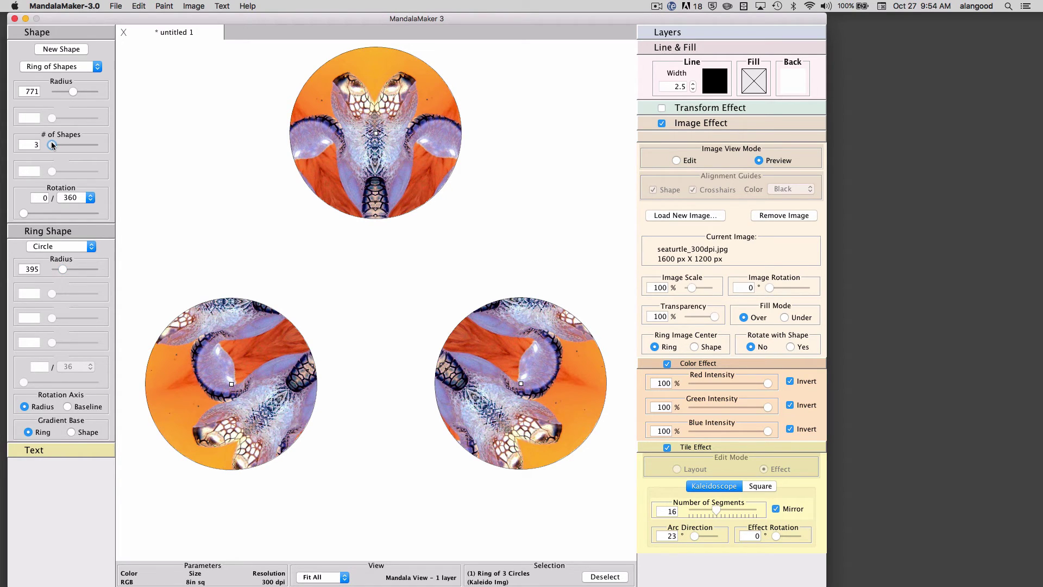
left_click_drag(52, 144, 61, 145)
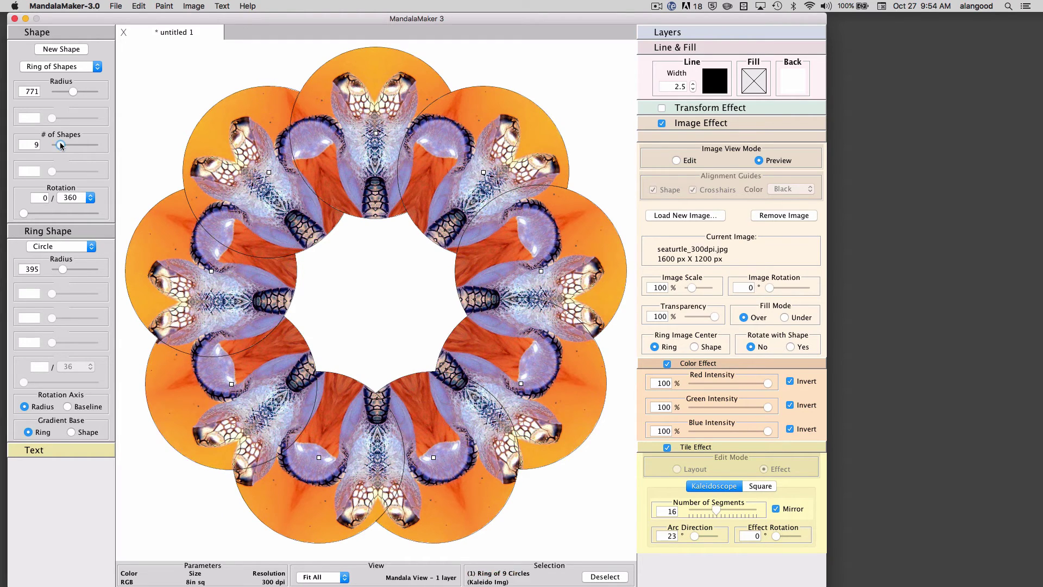
left_click_drag(60, 145, 59, 145)
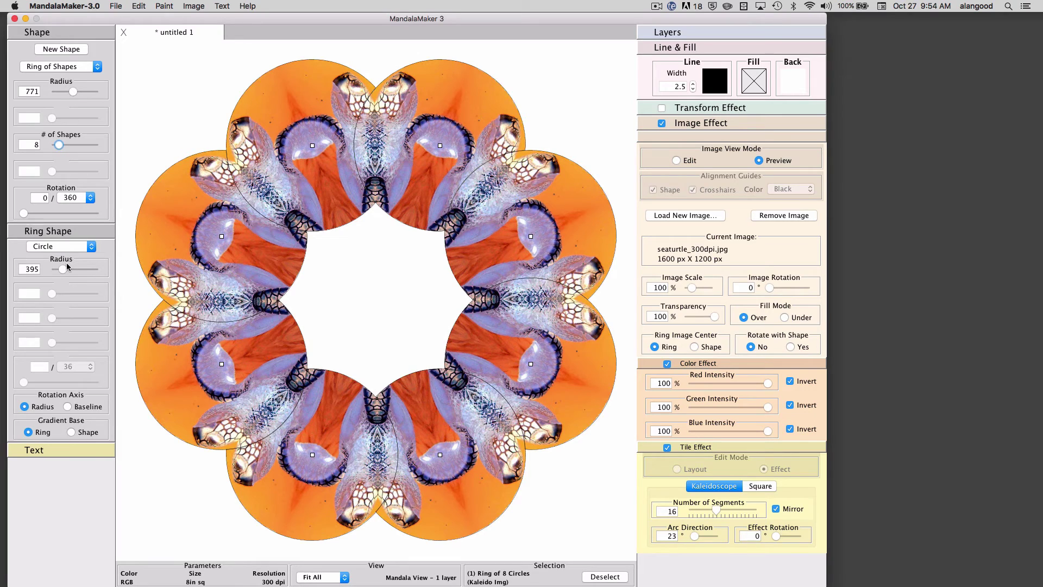
left_click_drag(64, 270, 58, 271)
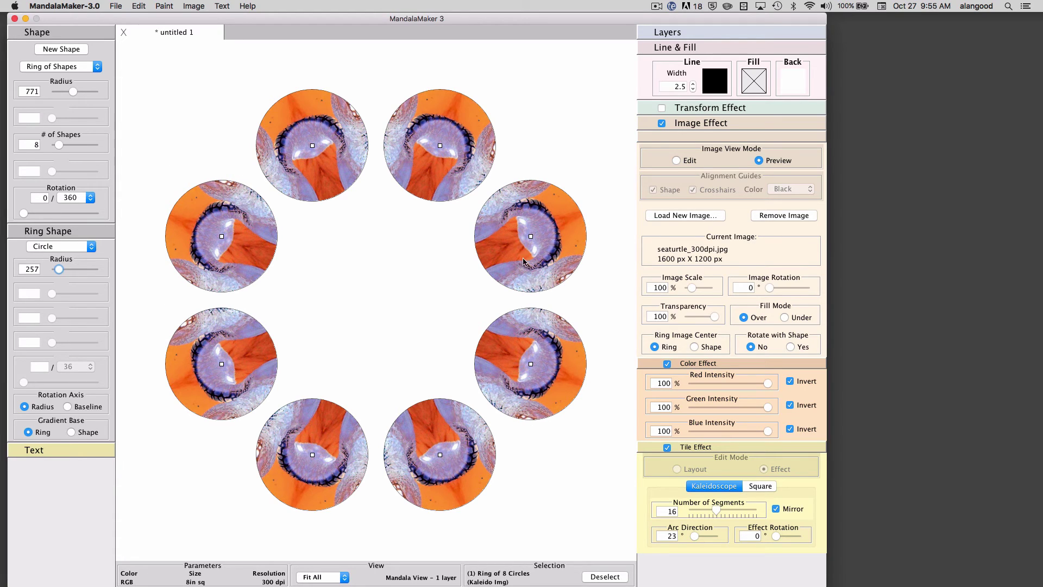
left_click(694, 347)
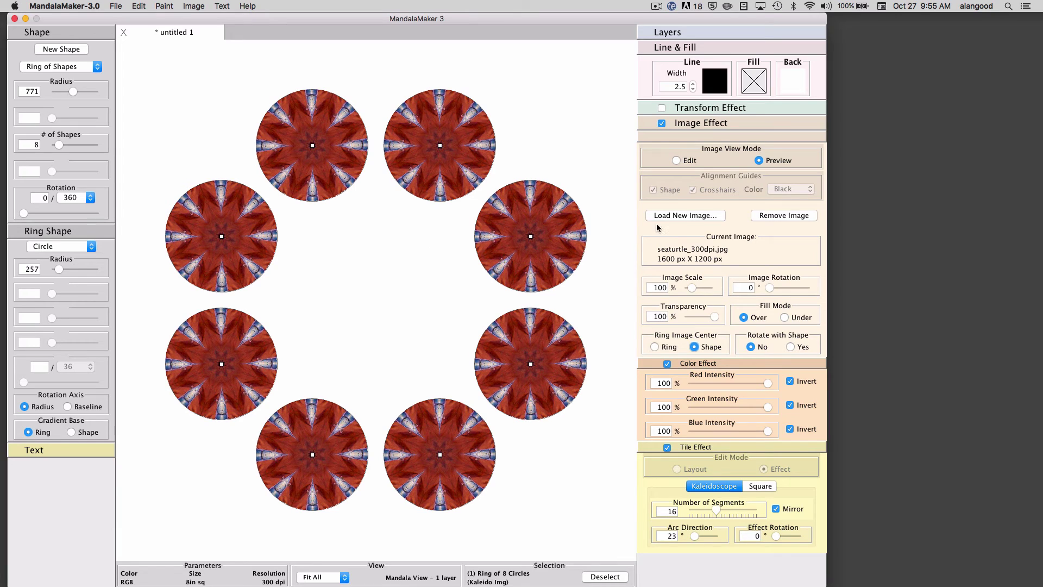
Step: Replace the turtle photo with Om.png, centred on each circle and scaled to 39%
left_click(676, 160)
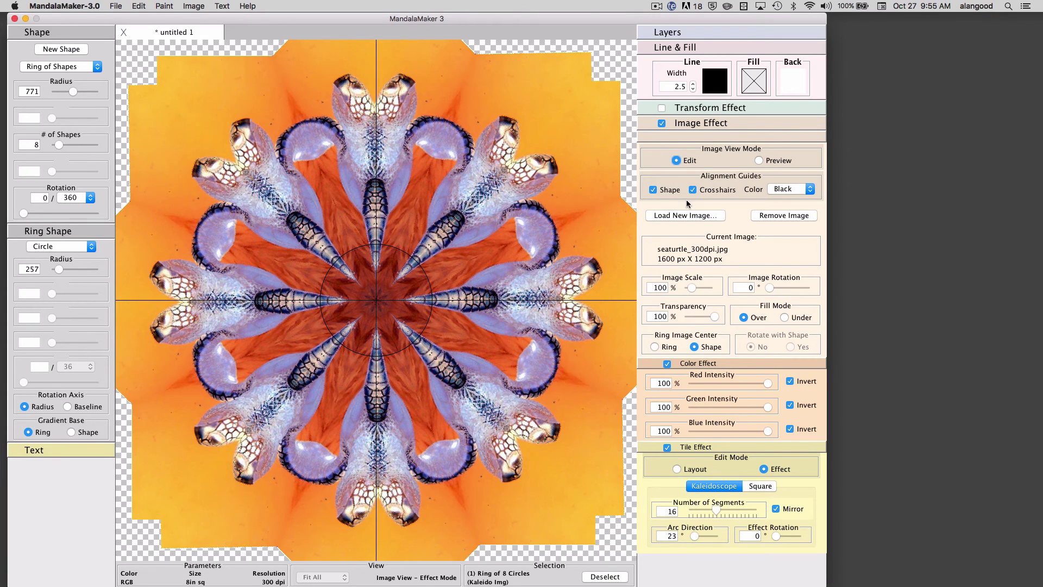
left_click(798, 216)
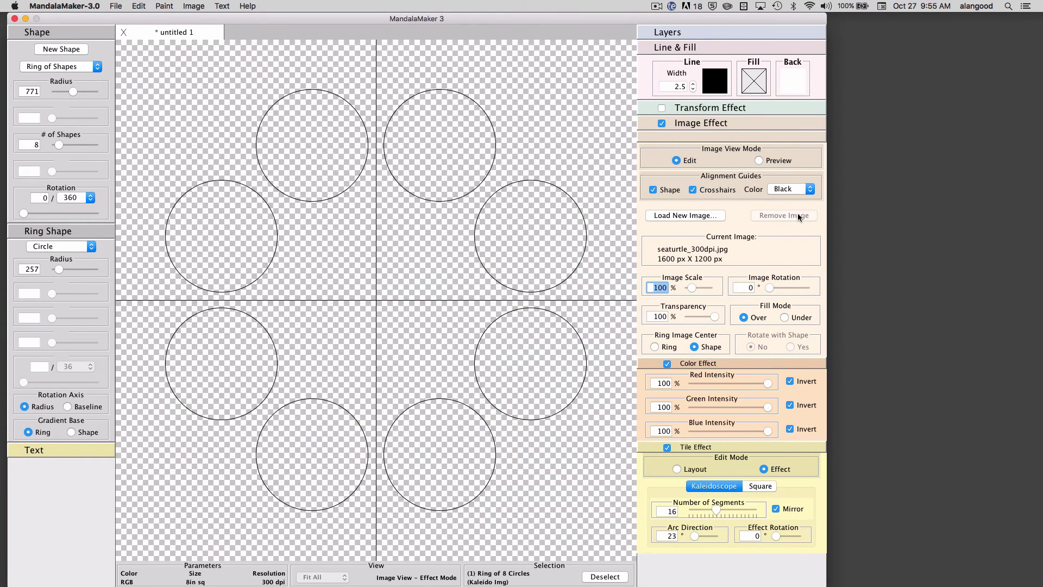
left_click(665, 217)
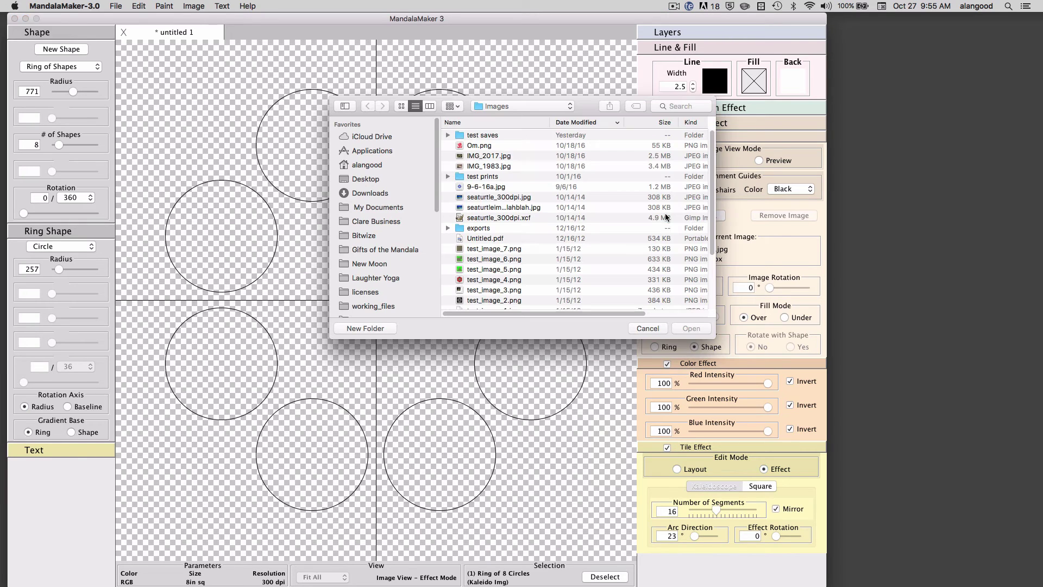
double_click(460, 145)
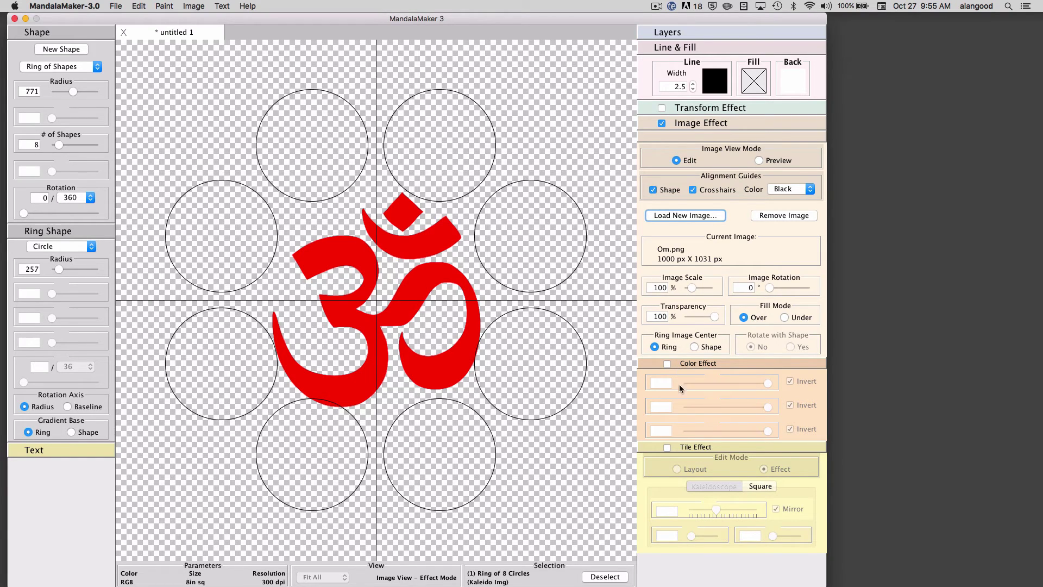
left_click(695, 347)
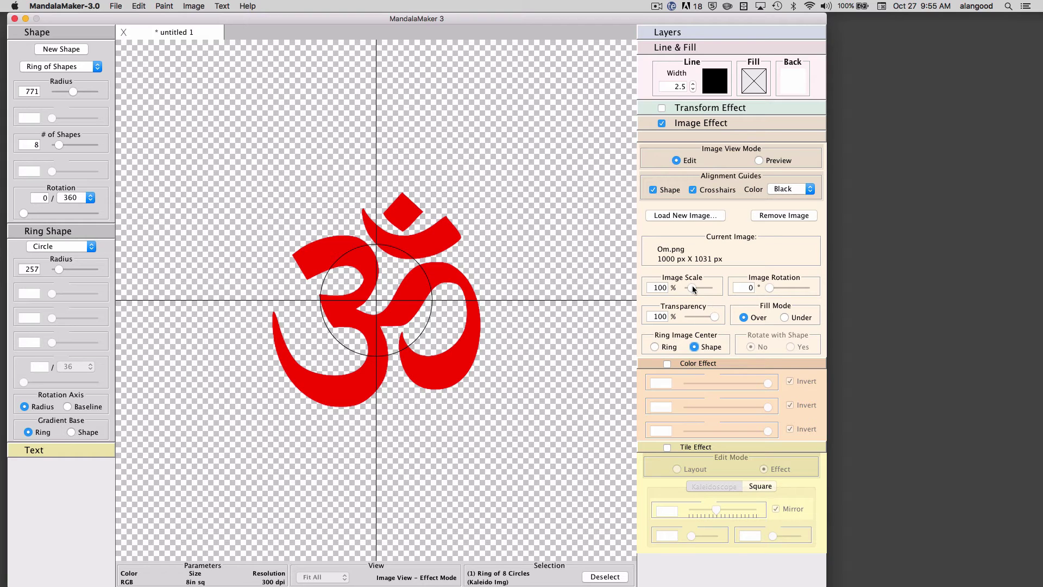
left_click_drag(693, 288, 688, 288)
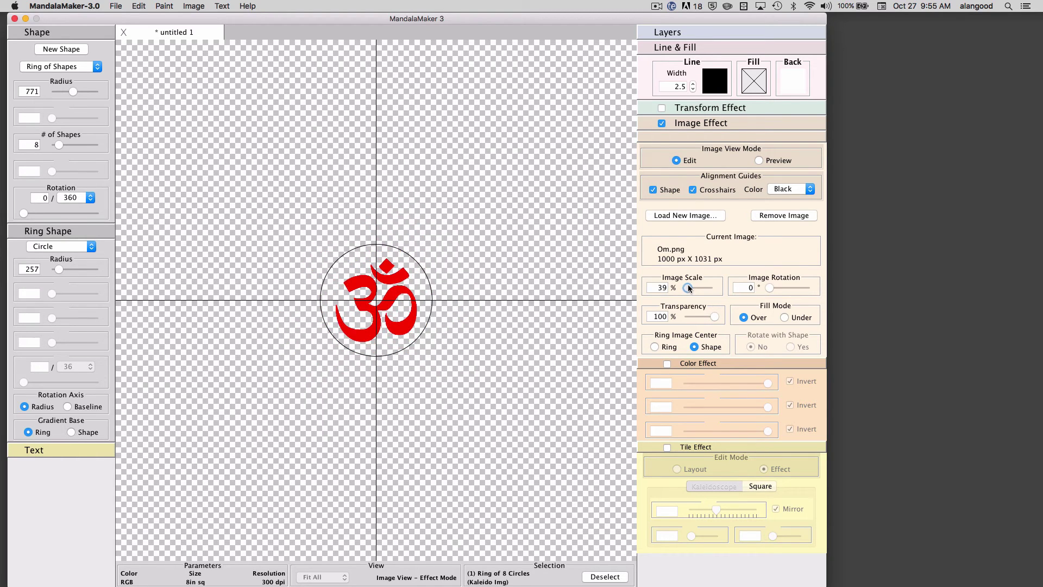
Step: Preview the Om ring and set the circle outline colour to none, leaving only the red symbols
left_click(758, 161)
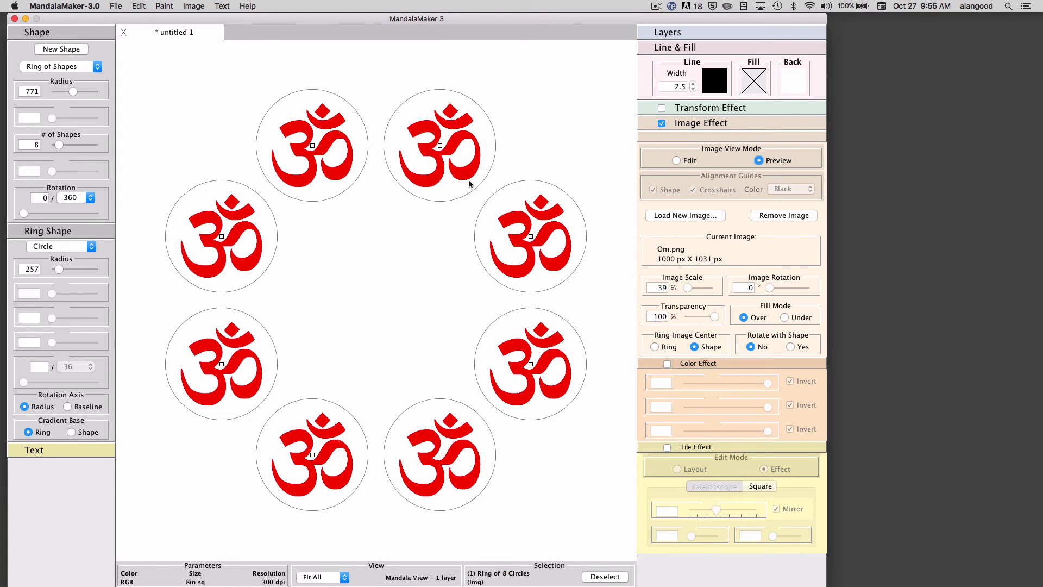
left_click(712, 87)
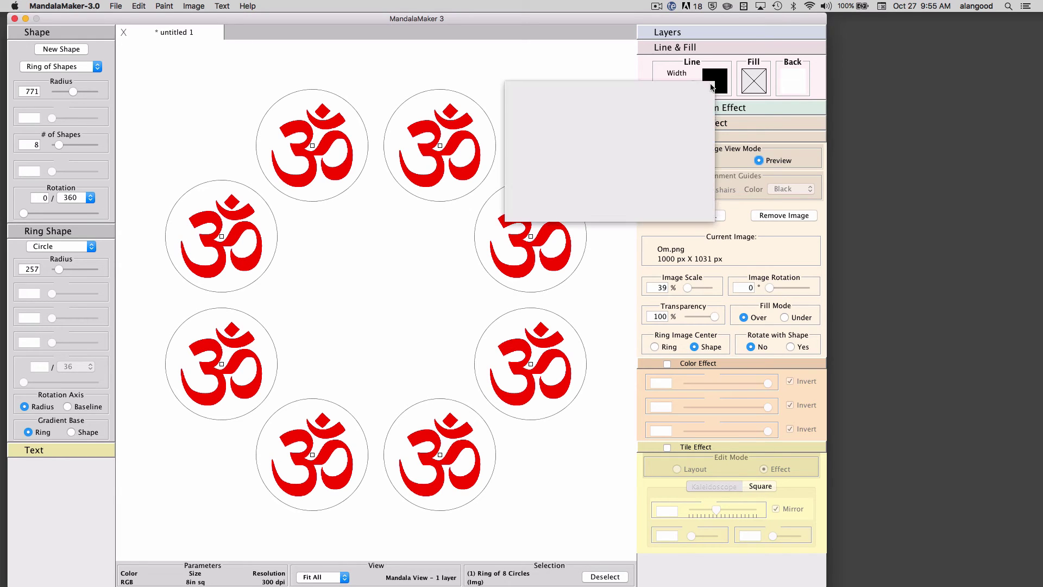
left_click(521, 107)
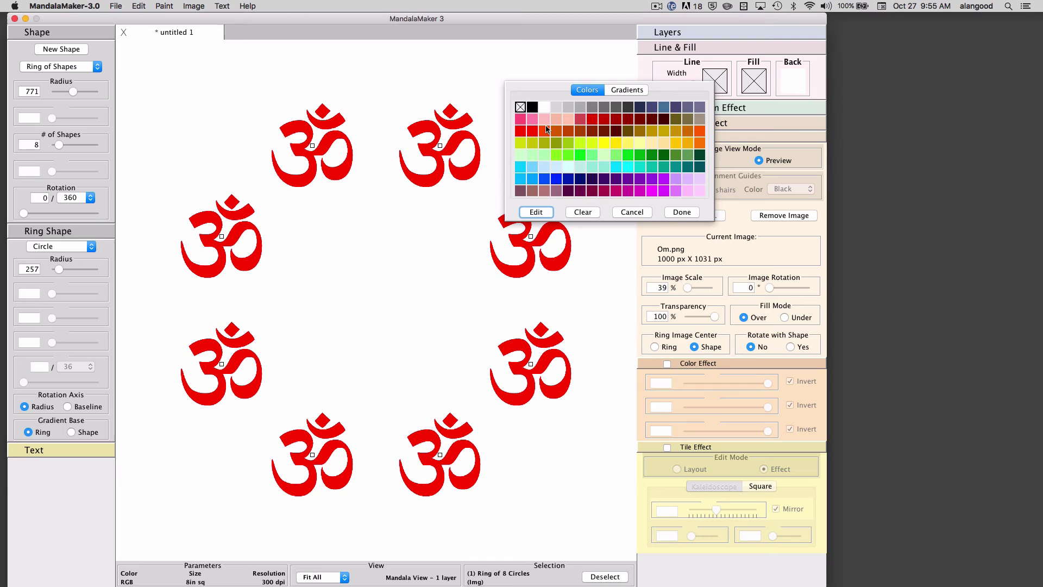
left_click(679, 211)
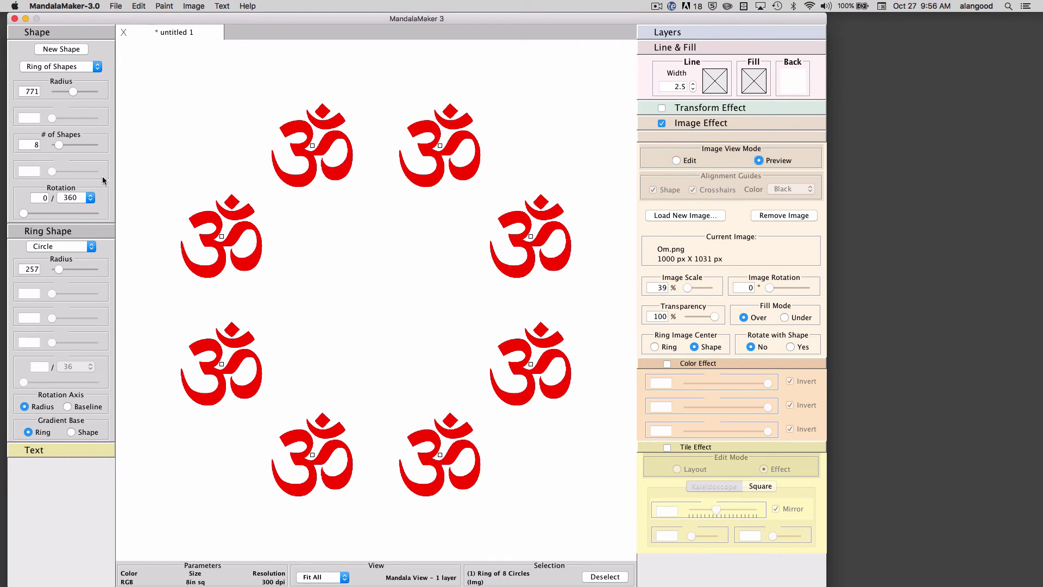
left_click(59, 144)
left_click_drag(59, 144, 56, 144)
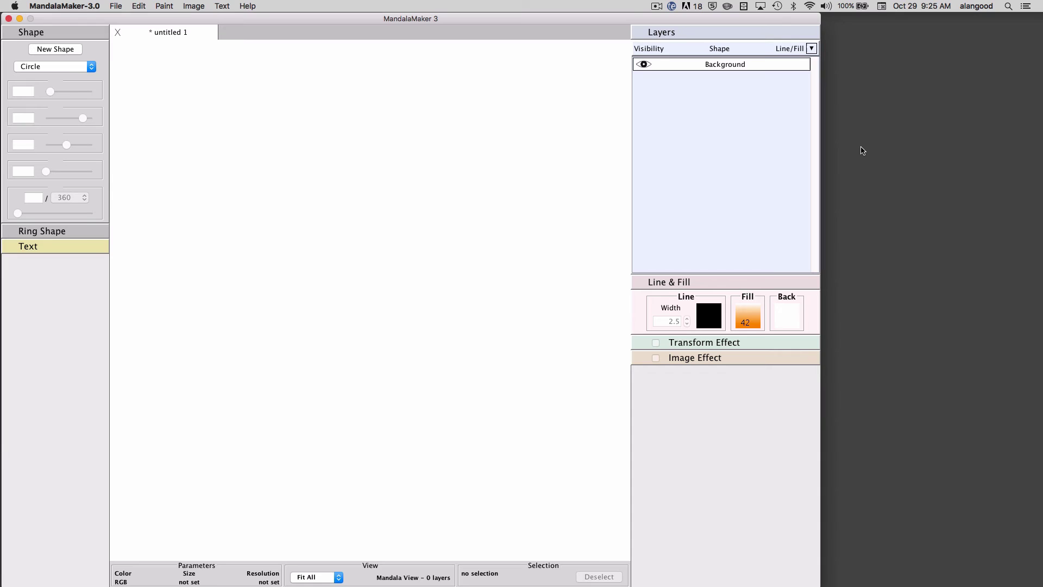
Step: Add a text object reading 'MandalaMaker' to the canvas
left_click(83, 244)
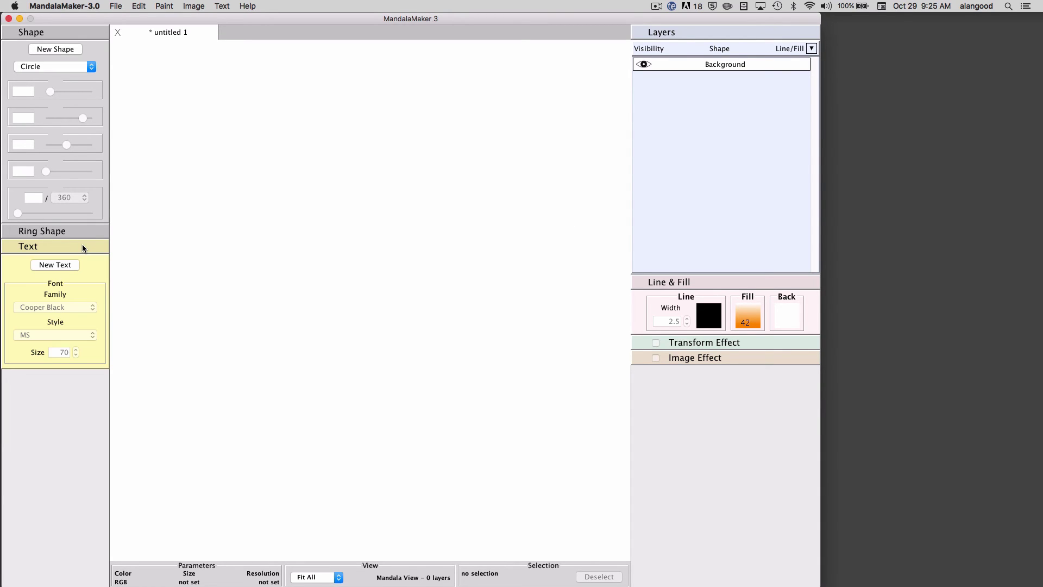
left_click(63, 268)
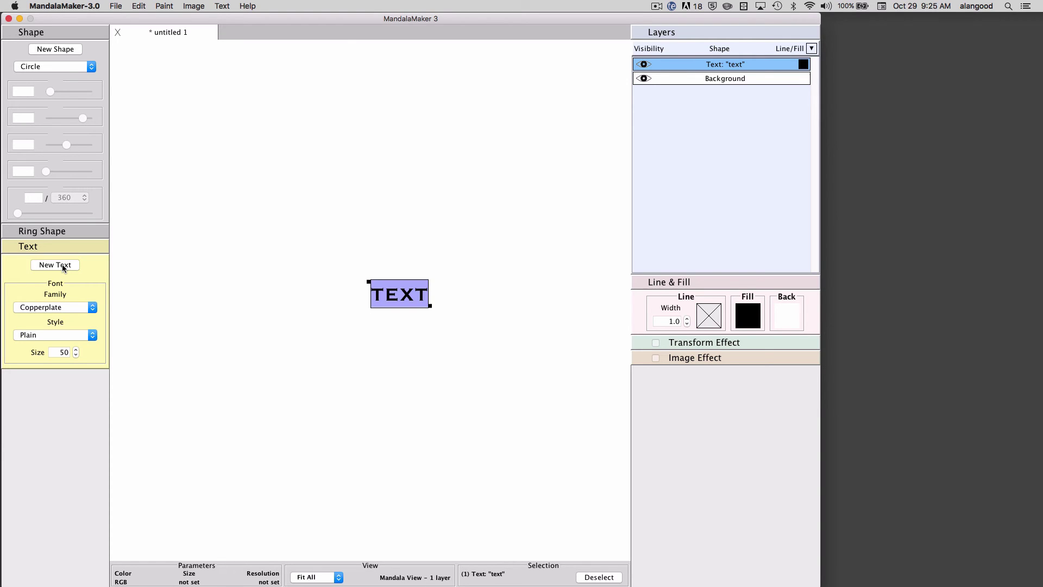
type("Mandala")
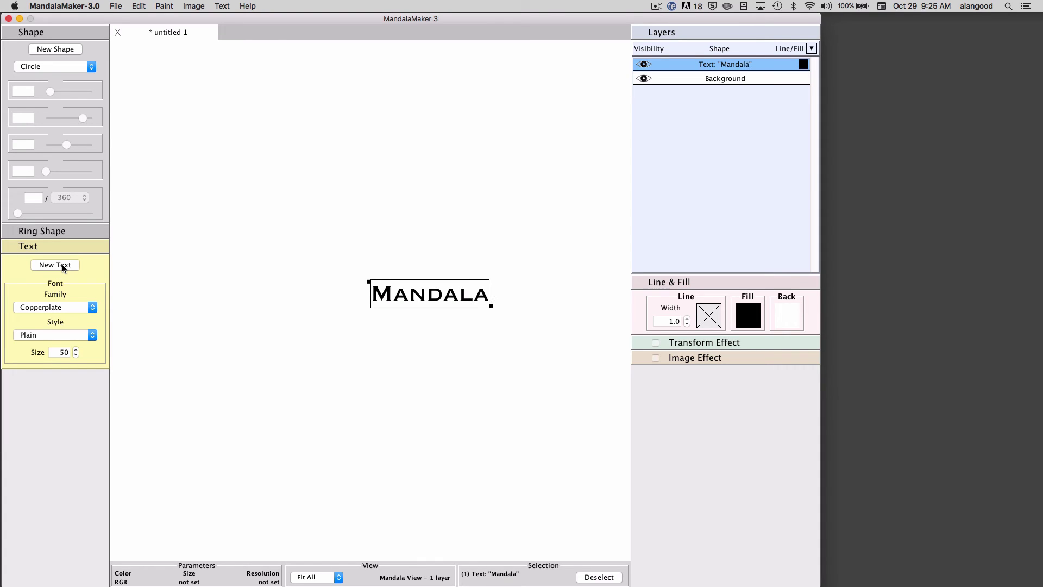
type("Maker")
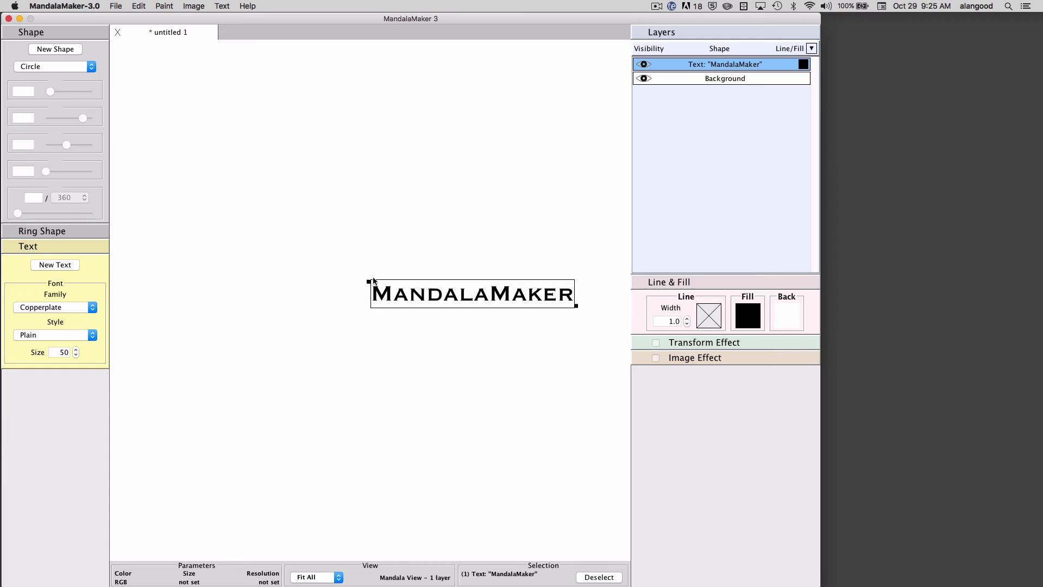
Step: Move the MandalaMaker text further left, enlarge it to size 63 and set it in Cooper Black
left_click_drag(370, 281, 265, 260)
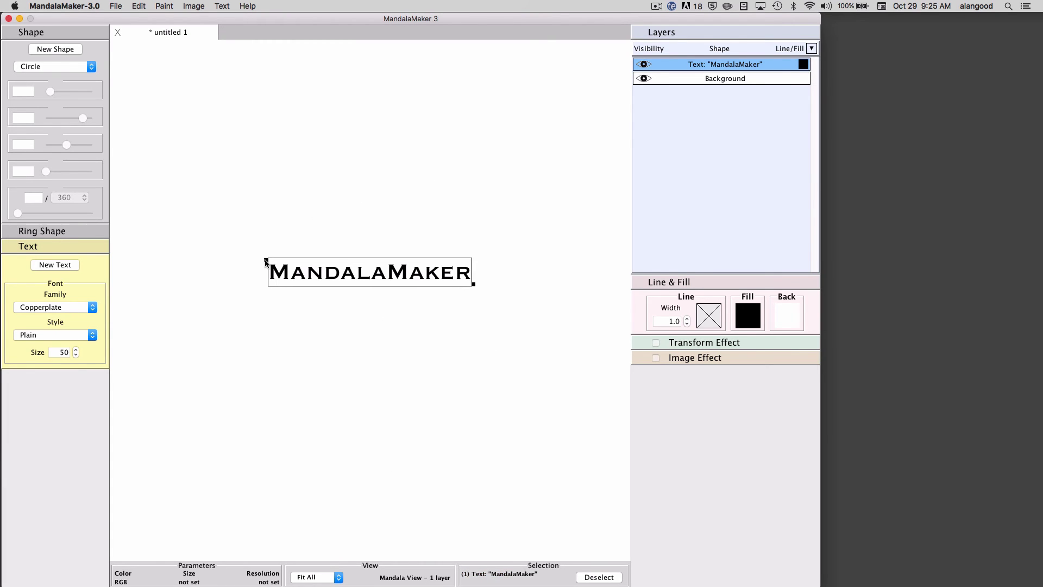
left_click(76, 349)
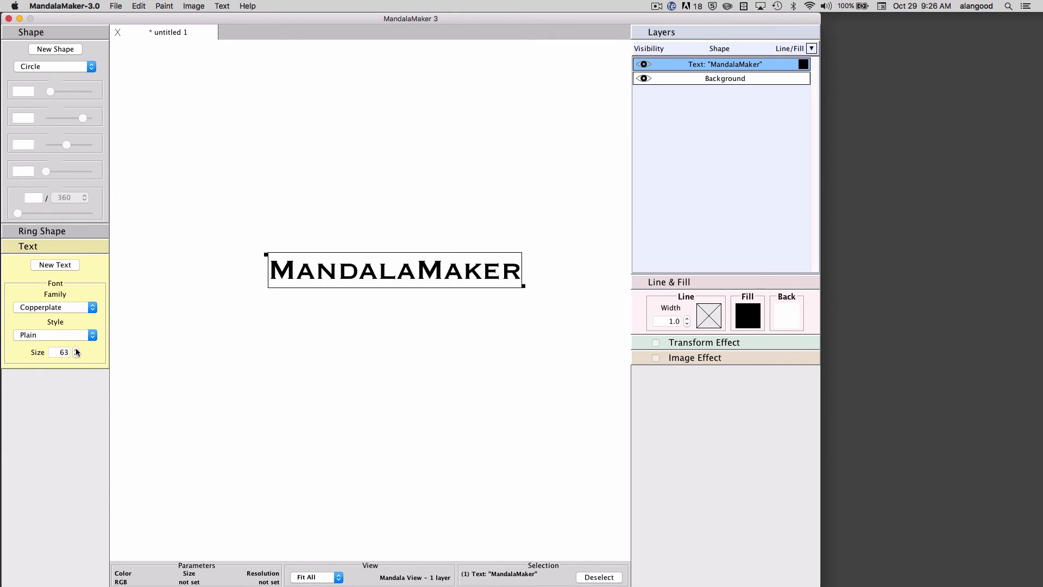
left_click(91, 308)
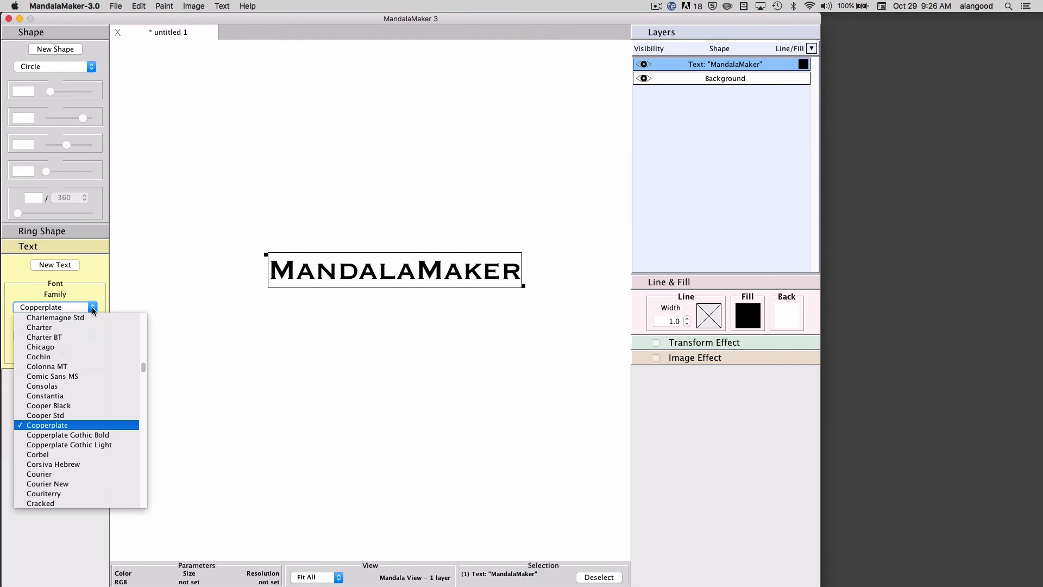
left_click(69, 406)
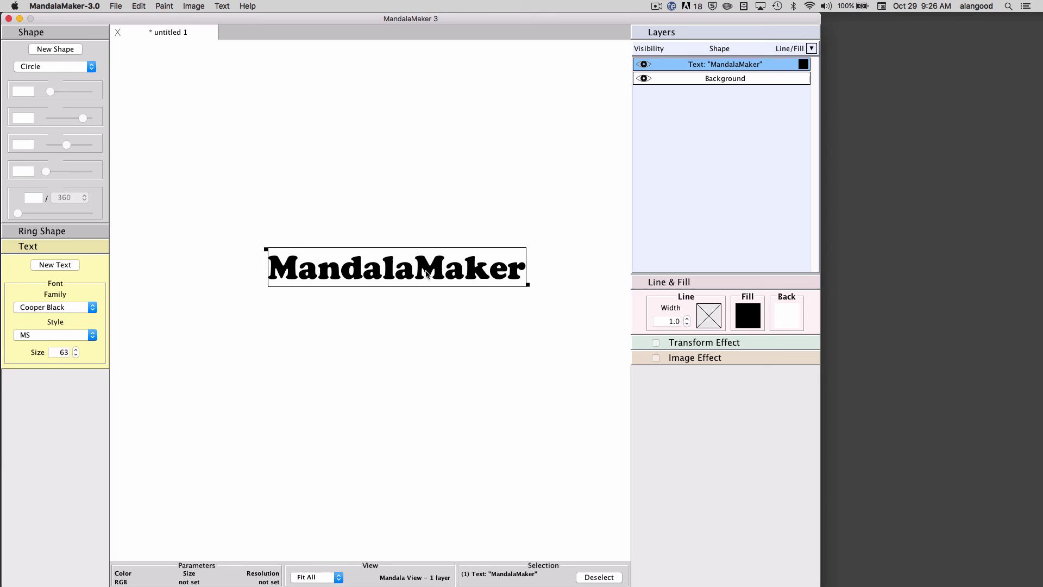
Step: Give the MandalaMaker text a cyan fill and a black outline of width 2.0
left_click(741, 323)
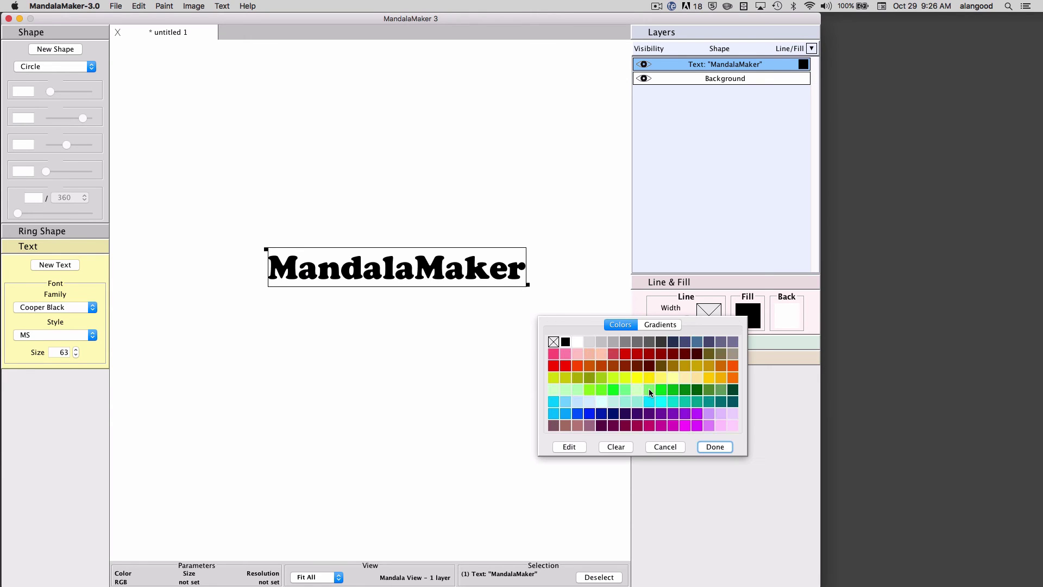
left_click(661, 402)
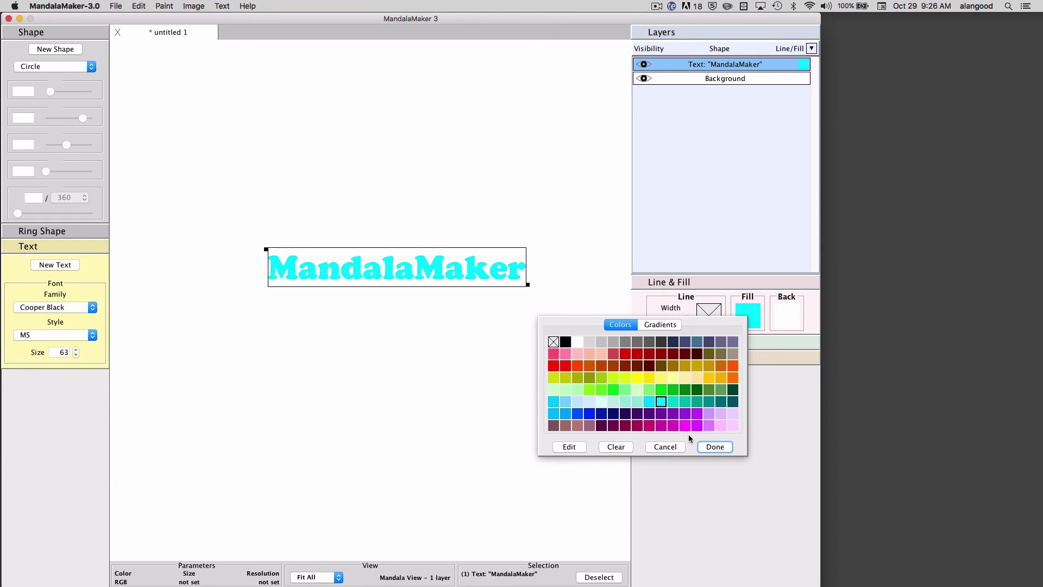
left_click(714, 447)
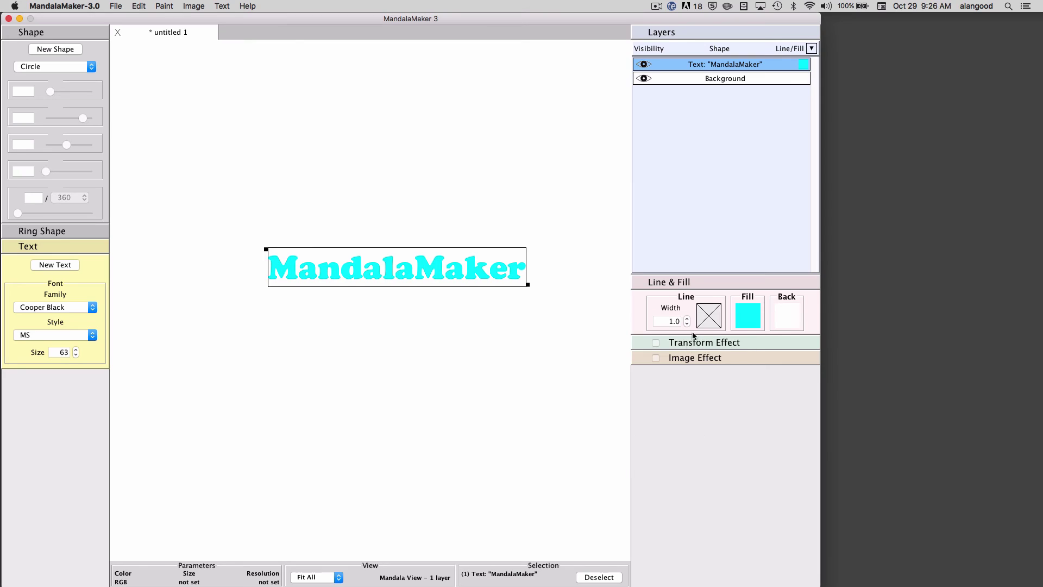
left_click(707, 320)
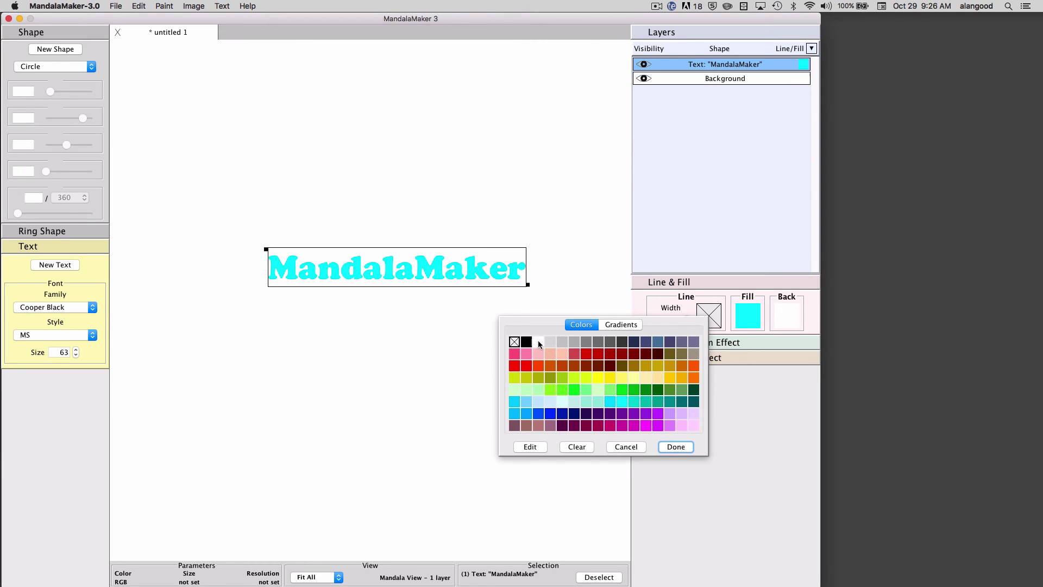
left_click(526, 341)
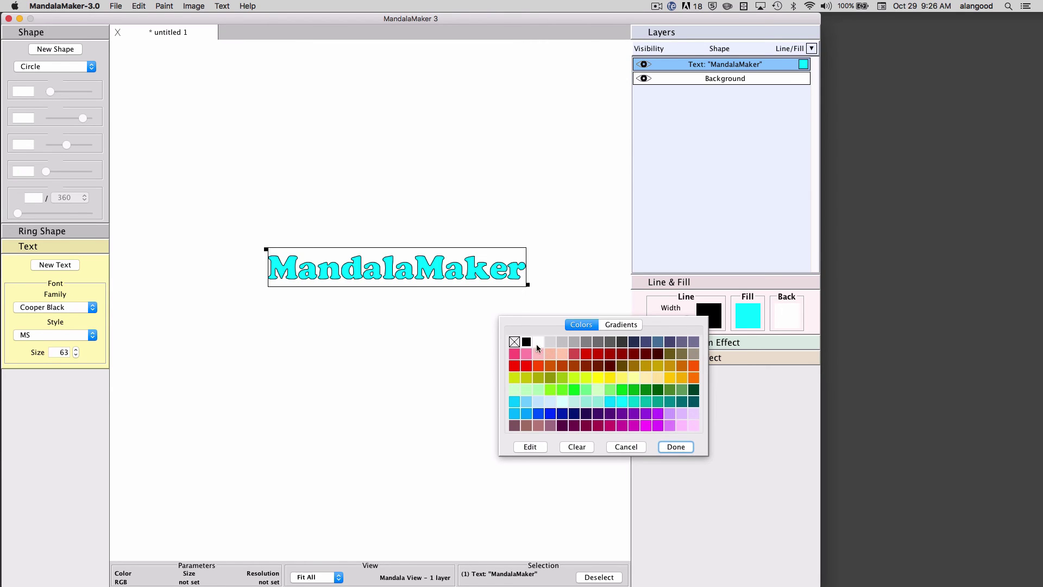
left_click(674, 446)
left_click(687, 320)
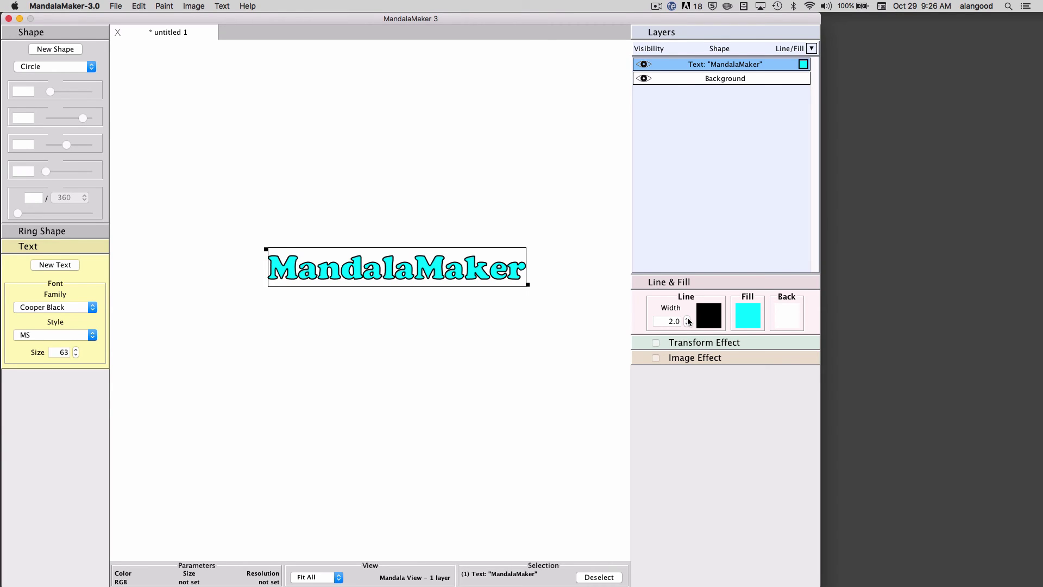
Step: Replace the text fill with an orange gradient and nudge the text slightly up-left
left_click(751, 323)
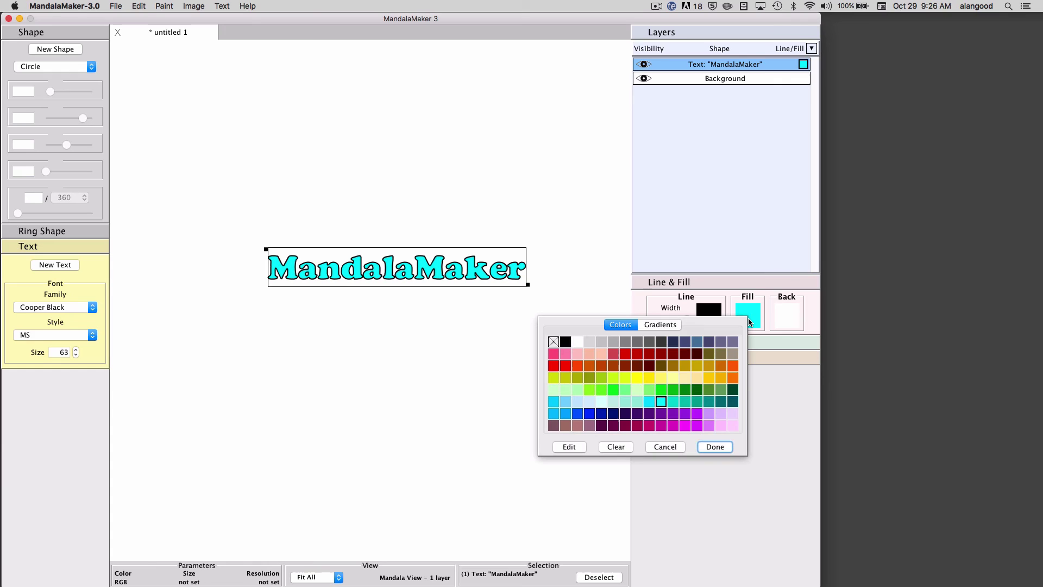
left_click(661, 324)
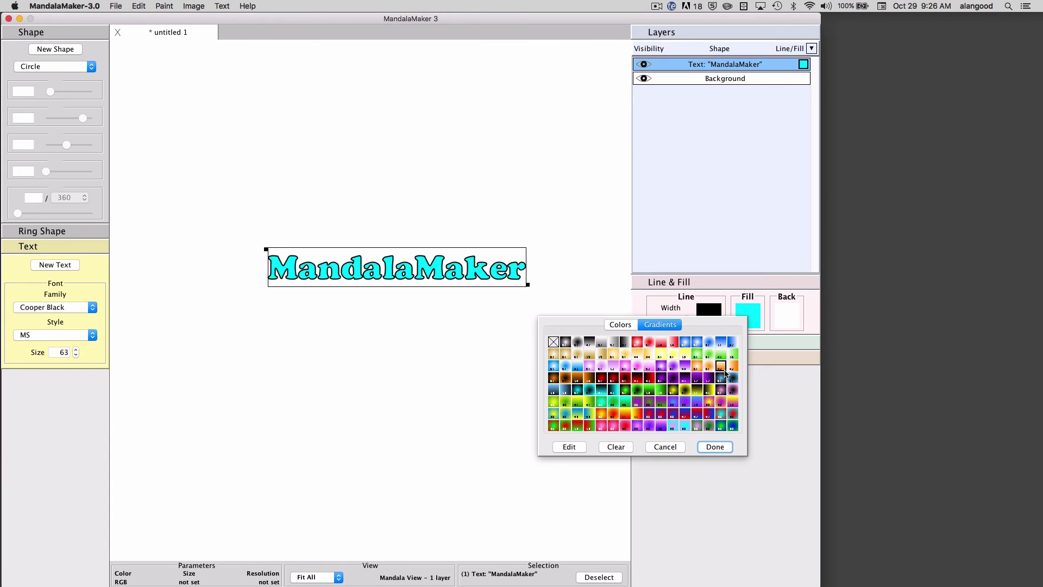
left_click(721, 368)
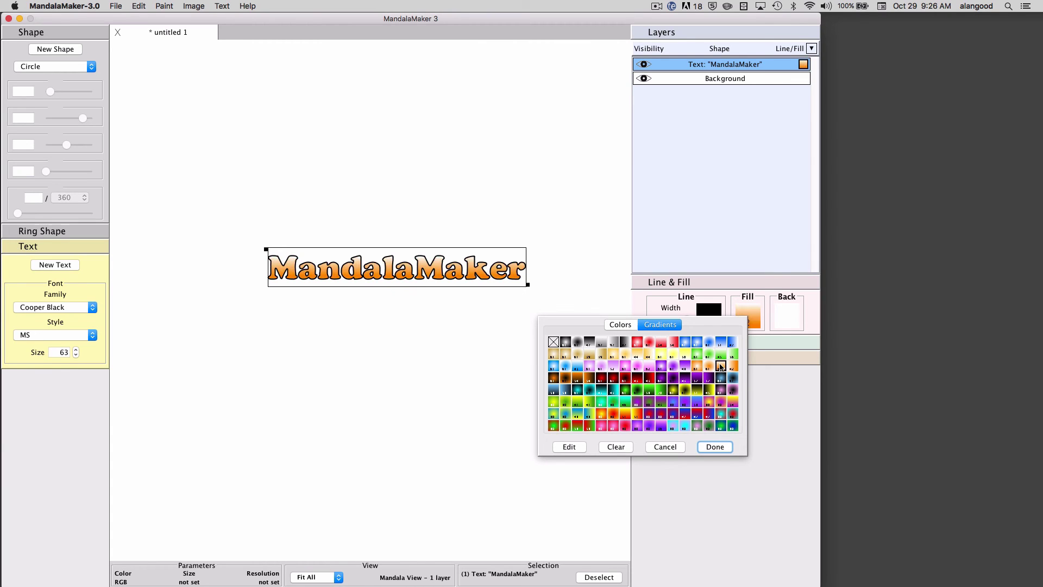
left_click(722, 447)
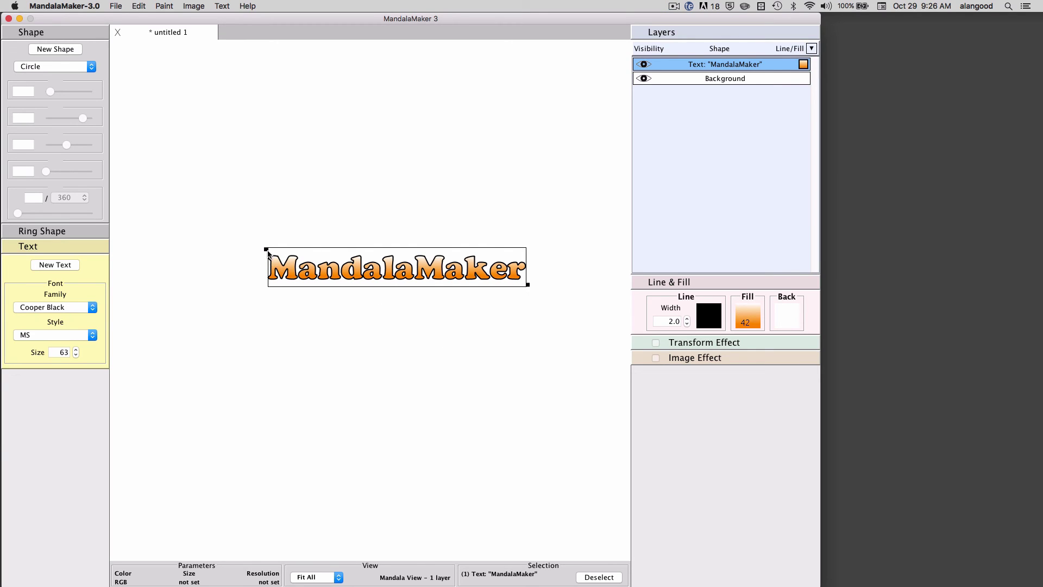
left_click_drag(266, 249, 248, 244)
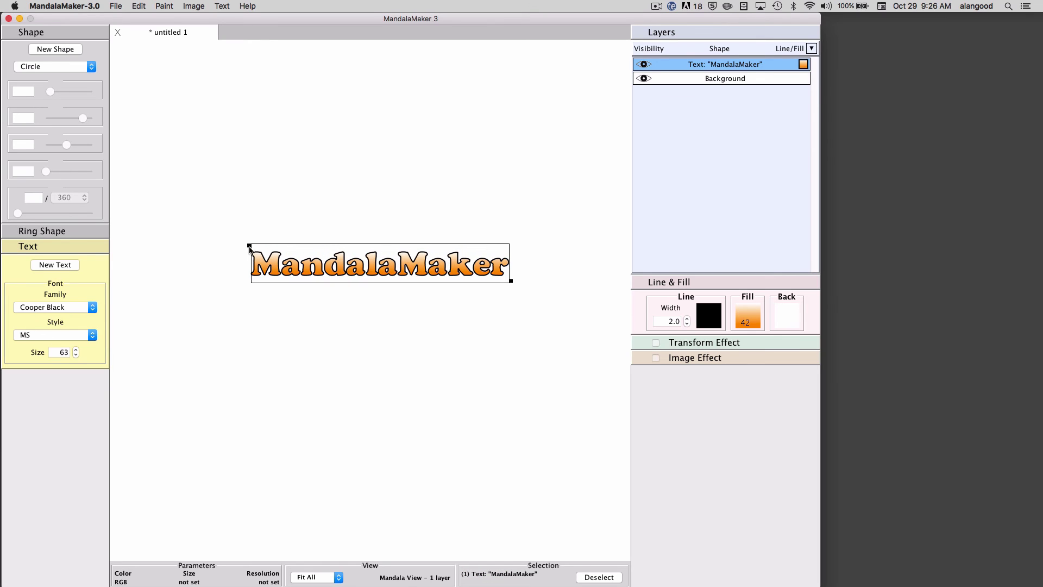
left_click(351, 351)
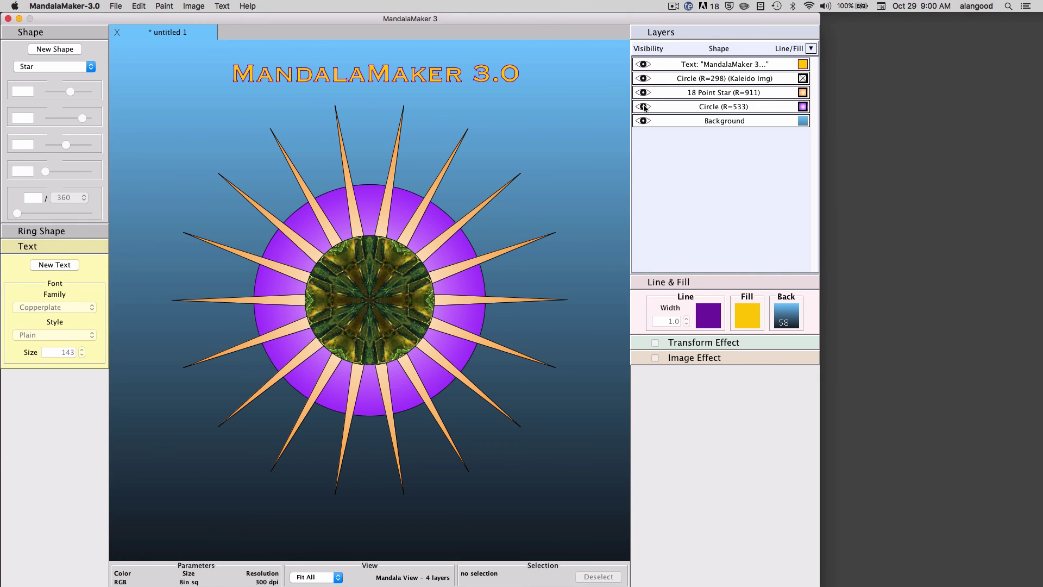
Step: Hide and reshow the title, 18 Point Star, background and Circle (R=533) layers, leaving all visible
left_click(644, 65)
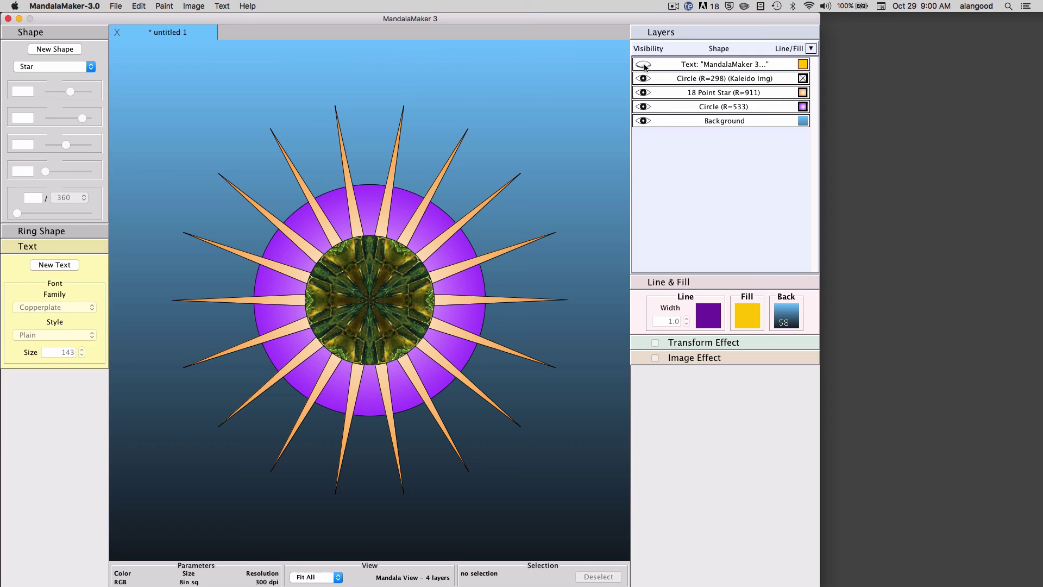
left_click(644, 65)
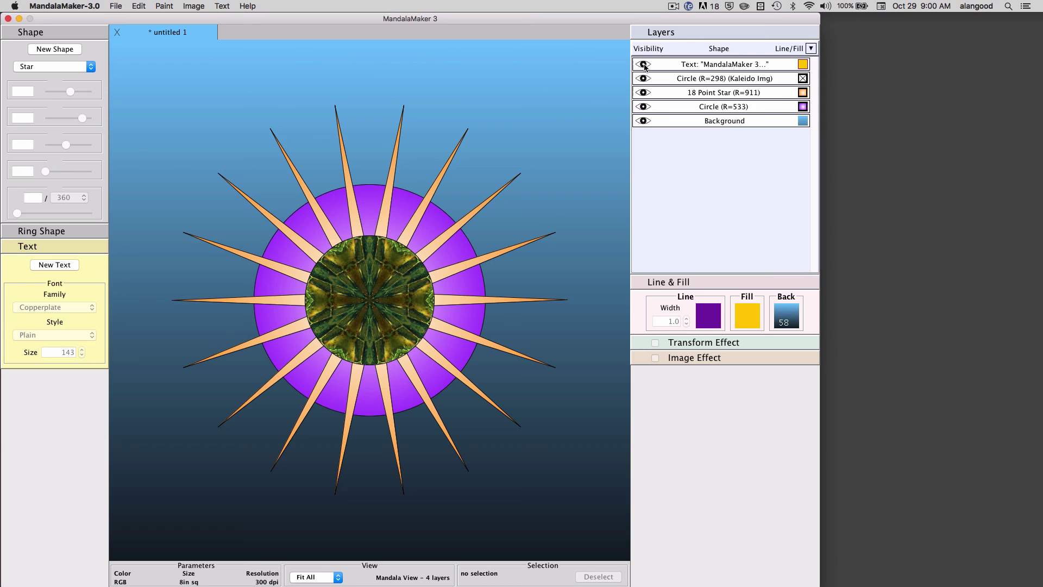
left_click(644, 93)
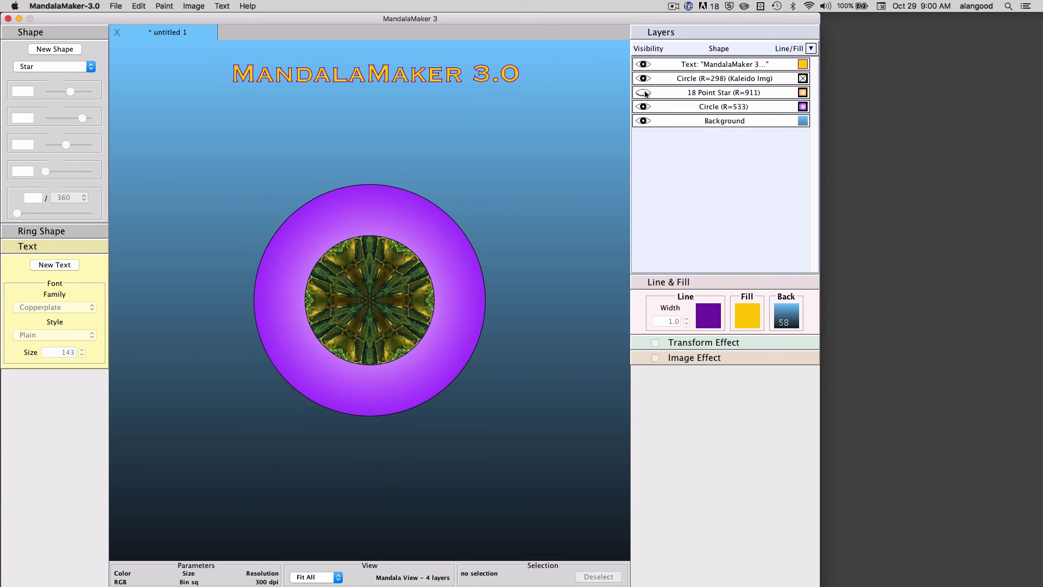
left_click(643, 92)
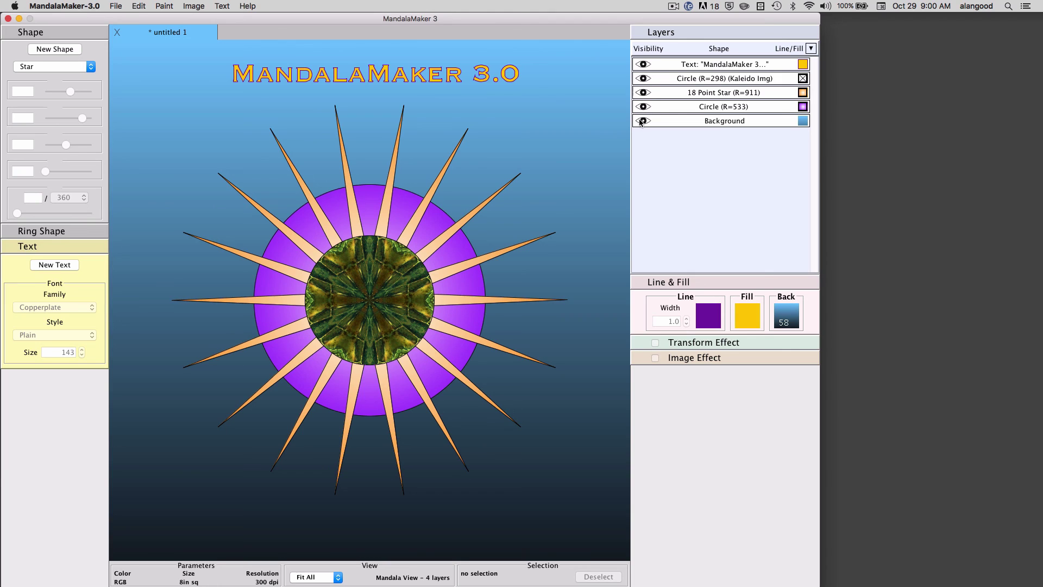
left_click(643, 120)
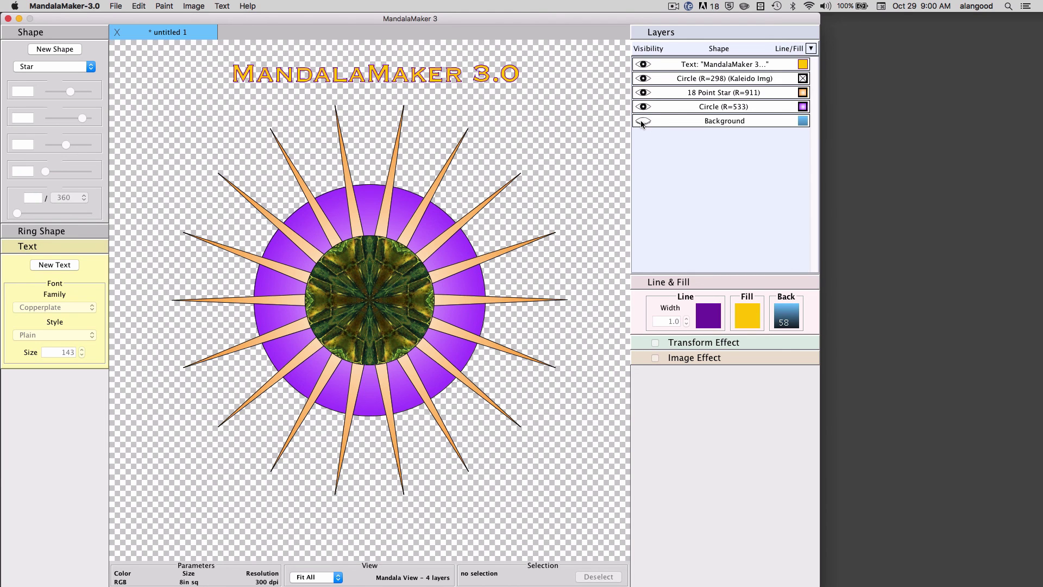
left_click(642, 121)
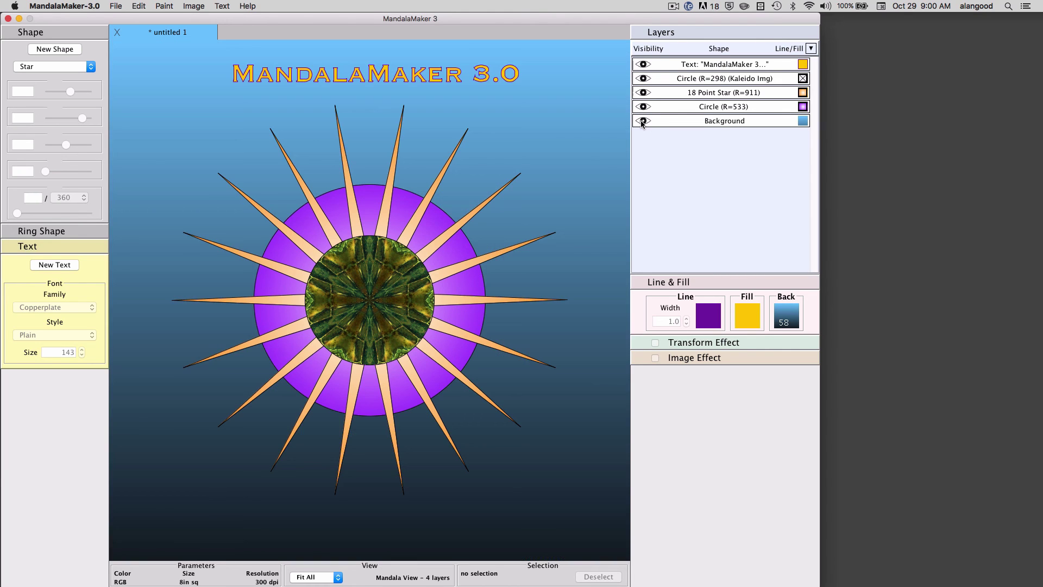
left_click(642, 106)
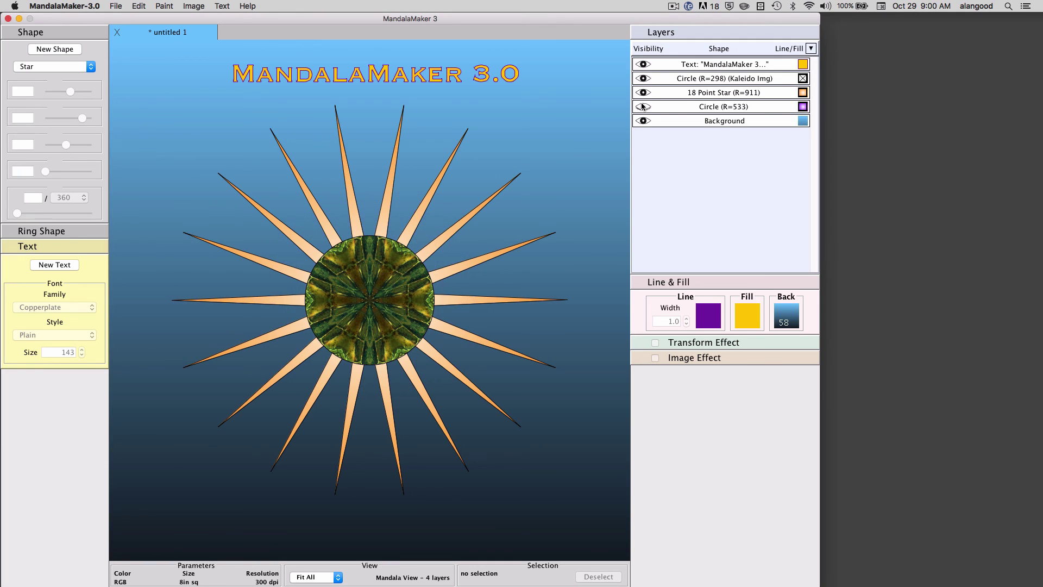
left_click(642, 107)
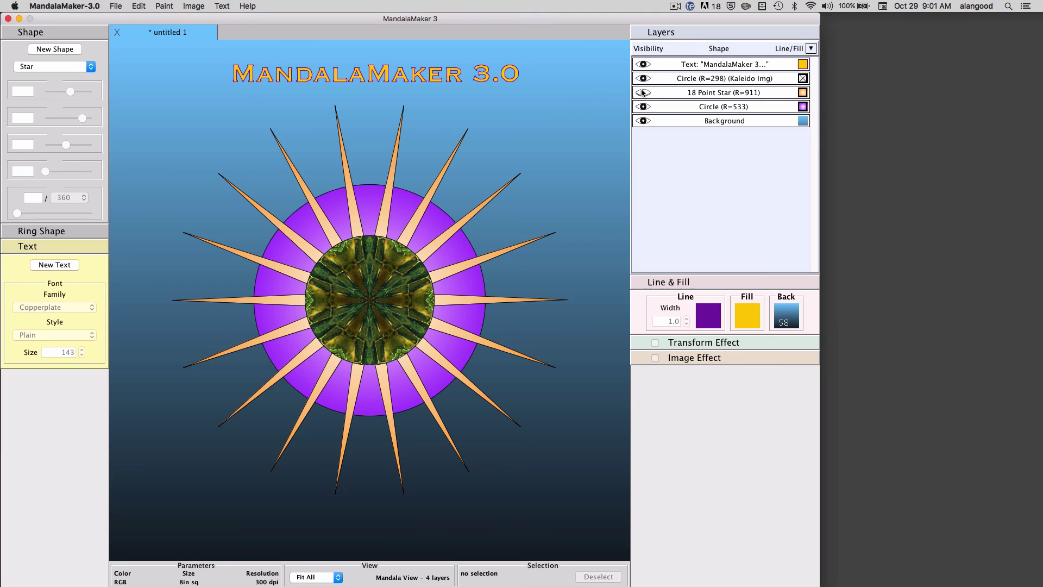
left_click(642, 92)
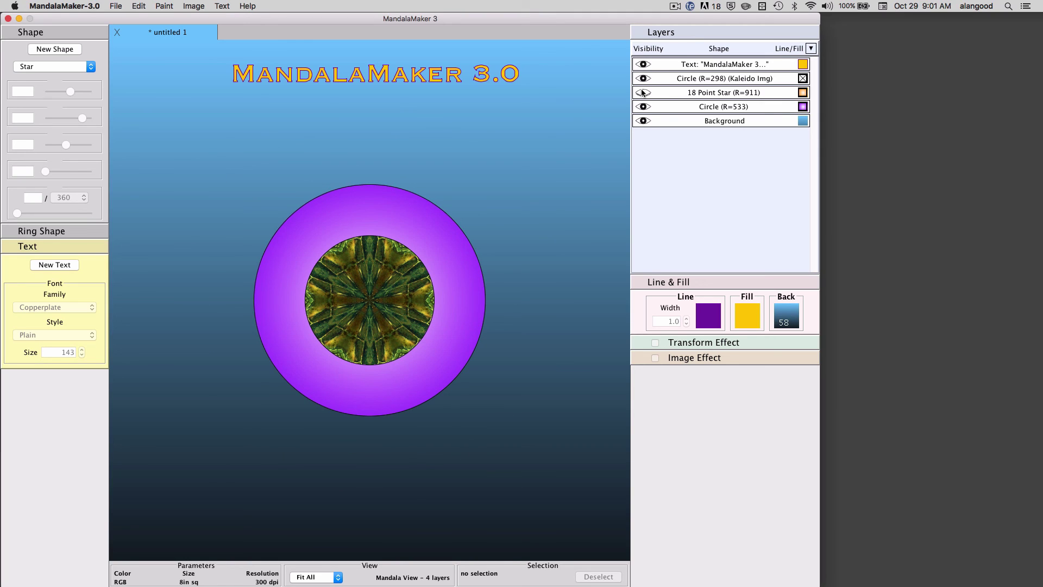
left_click(642, 92)
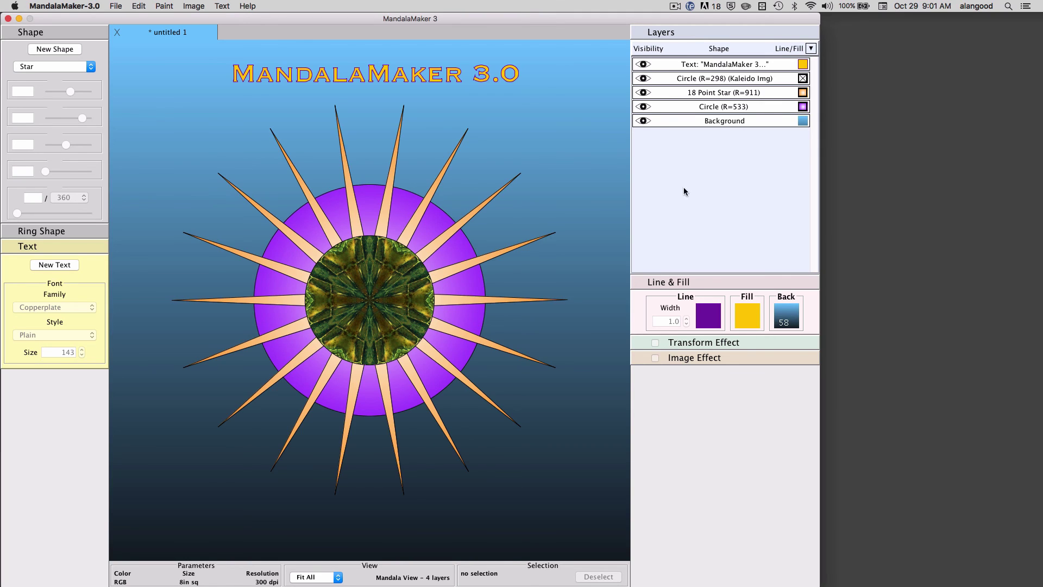